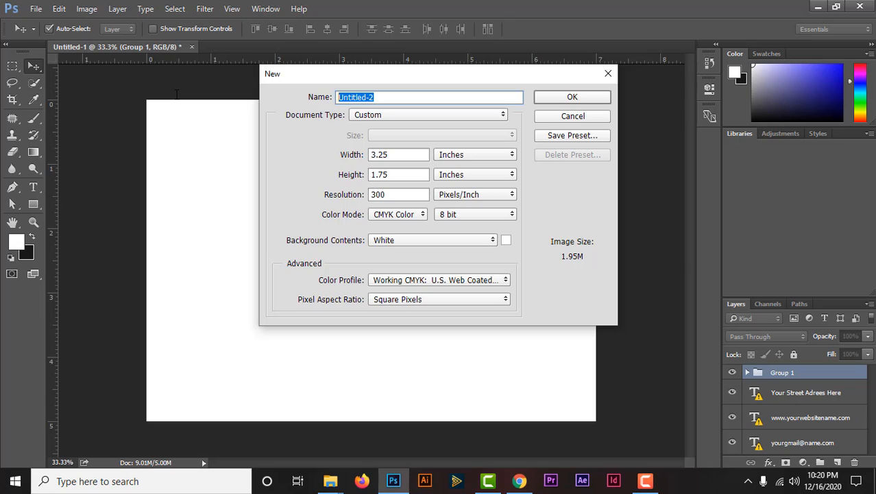
Create a new 3.25 x 1.75 inch document named Business Card Design, at 300 pixels/inch in CMYK Color with white background.
text(Business Card Design)
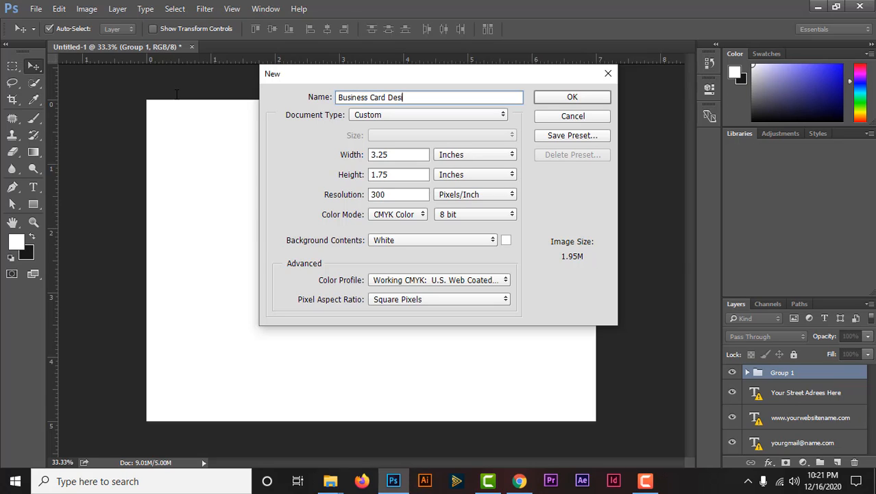
click(569, 100)
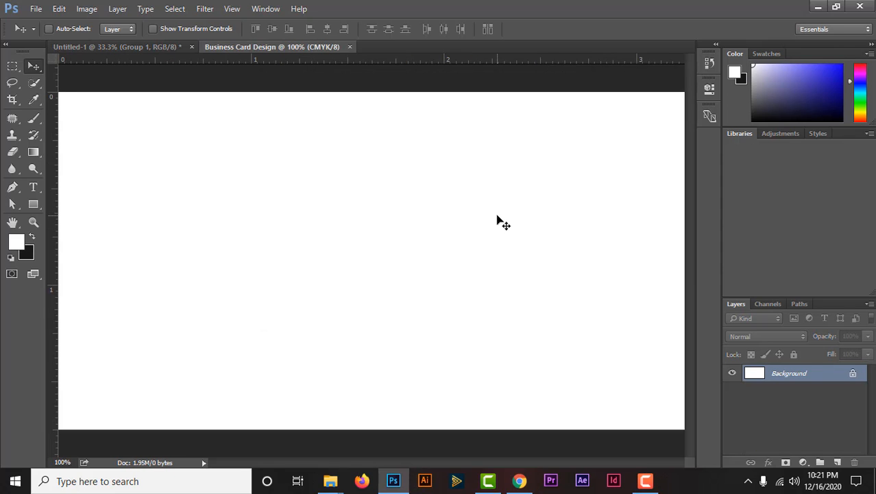
Add two vertical and two horizontal guides along the edges of the white canvas.
key(ctrl+minus)
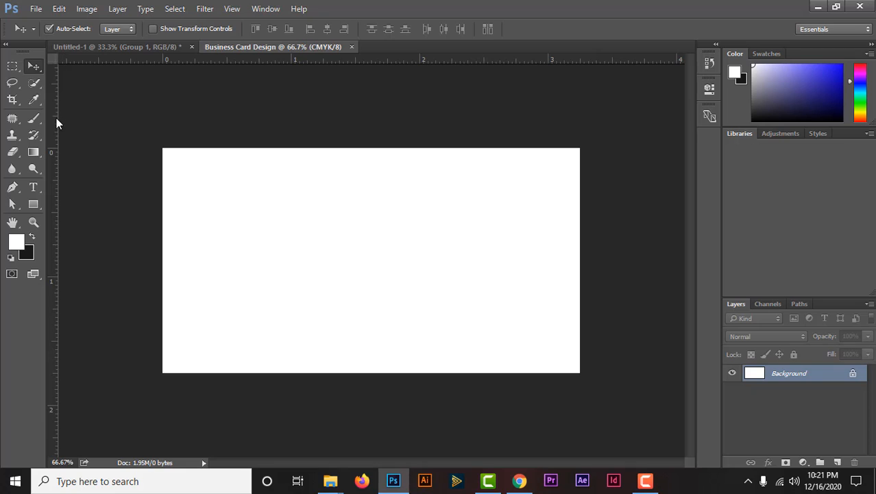
drag(55, 120, 576, 162)
drag(464, 61, 440, 367)
Extend the canvas by a relative .25 inches in both width and height, keeping the anchor centred.
click(87, 9)
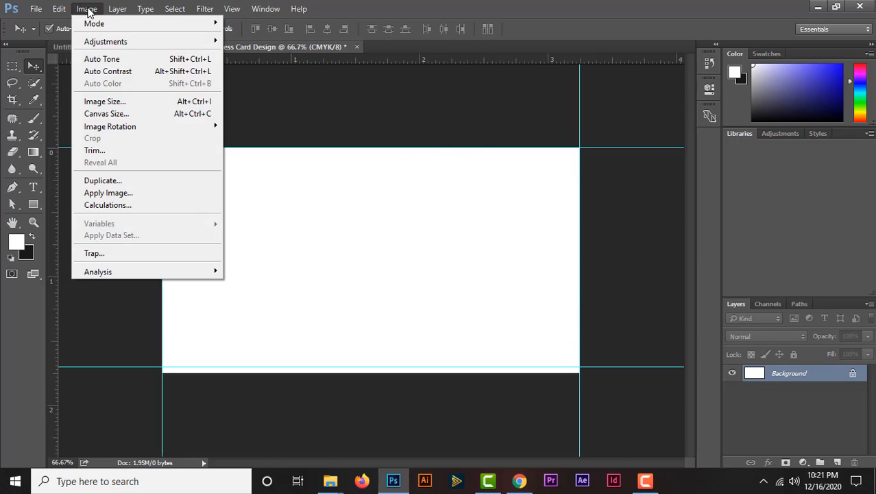
click(104, 114)
text(.25)
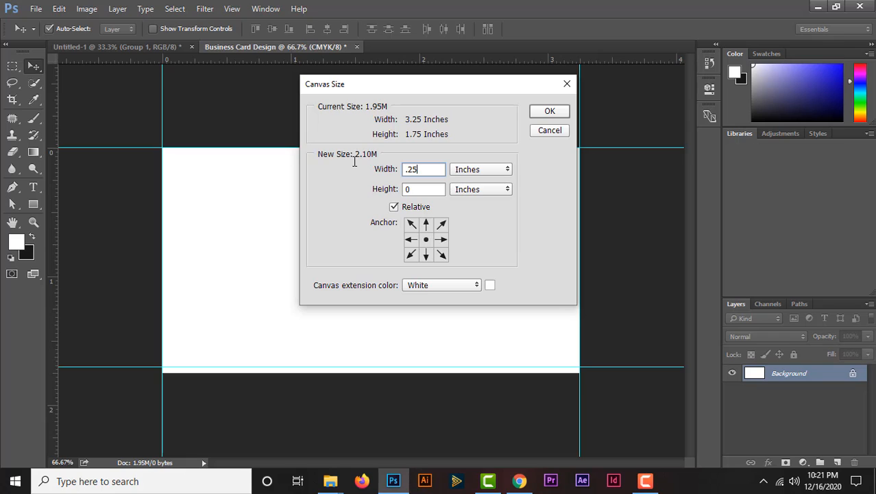
key(Tab)
text(.25)
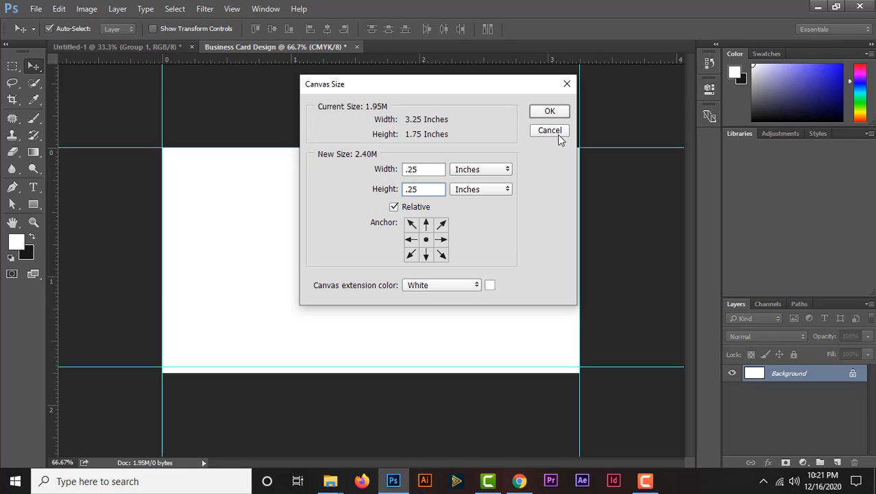
click(550, 111)
Add a second set of guides along all four edges of the enlarged canvas.
drag(268, 62, 276, 131)
drag(206, 62, 248, 388)
drag(52, 219, 596, 290)
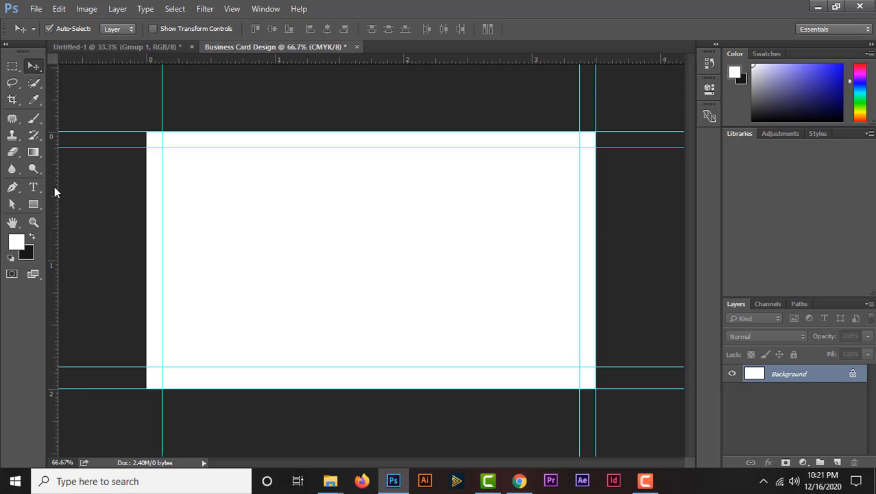
drag(55, 190, 146, 180)
Extend the 3.5 x 2 inch canvas by another relative .25 inches in width and height.
click(86, 8)
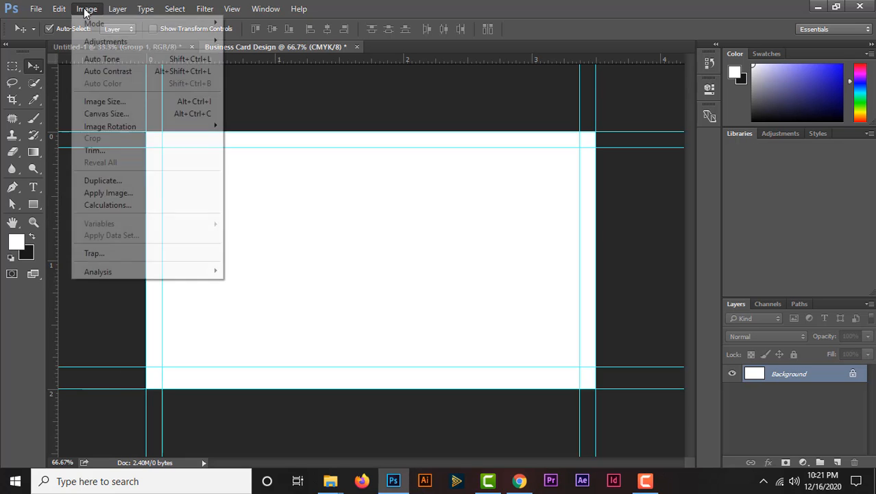
click(147, 112)
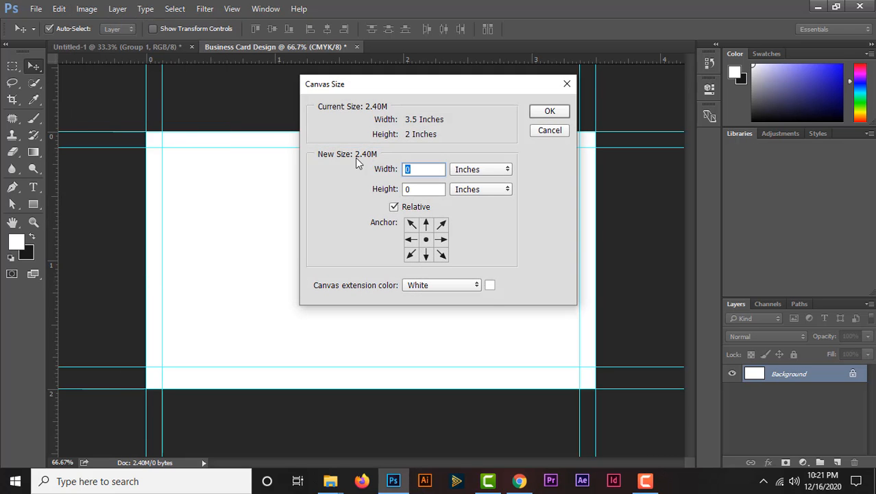
text(.25)
click(405, 189)
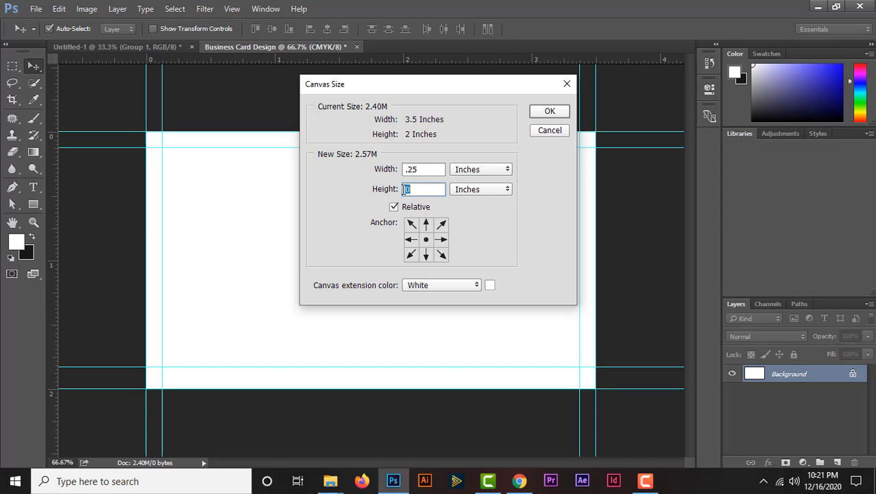
text(.25)
click(550, 111)
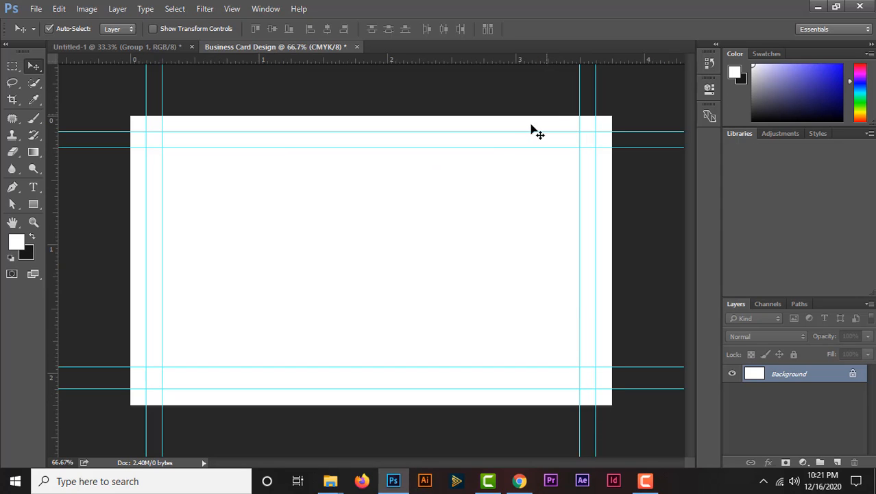
Add a new layer above the Background and name it BG.
key(ctrl+minus)
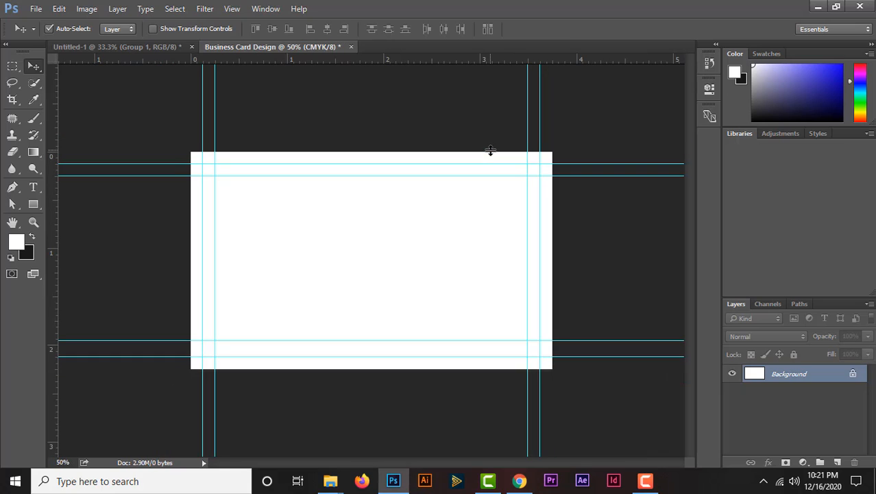
click(837, 461)
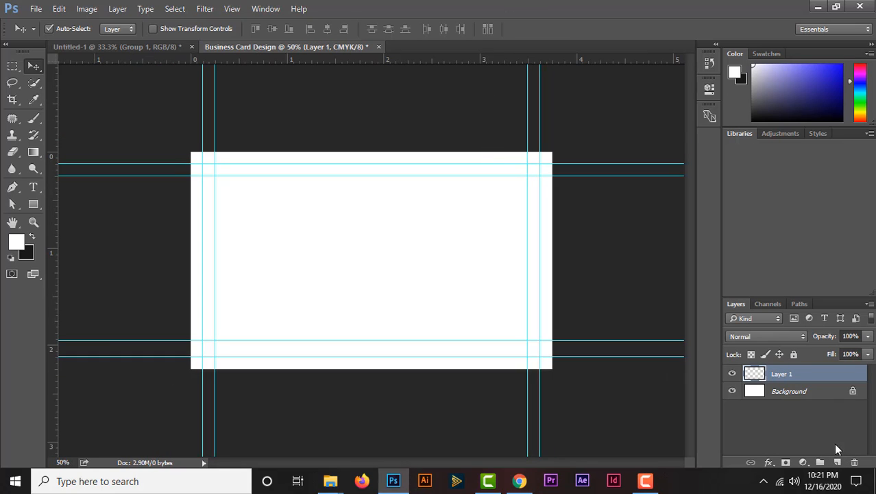
double_click(782, 373)
text(BG)
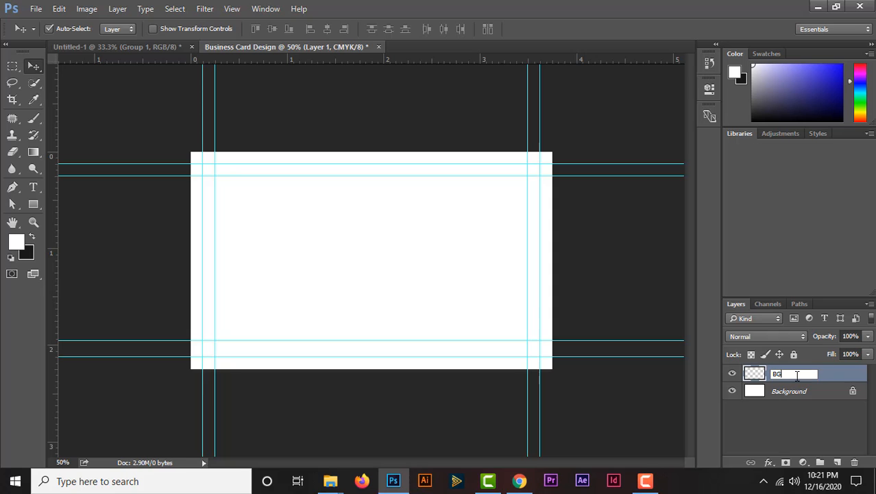
click(755, 374)
Fill the BG layer with white.
click(31, 237)
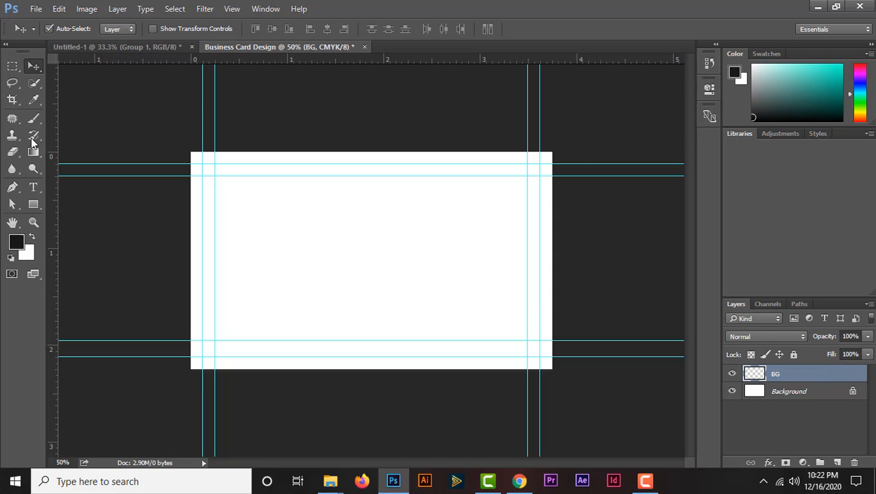
click(82, 8)
mouse_move(59, 8)
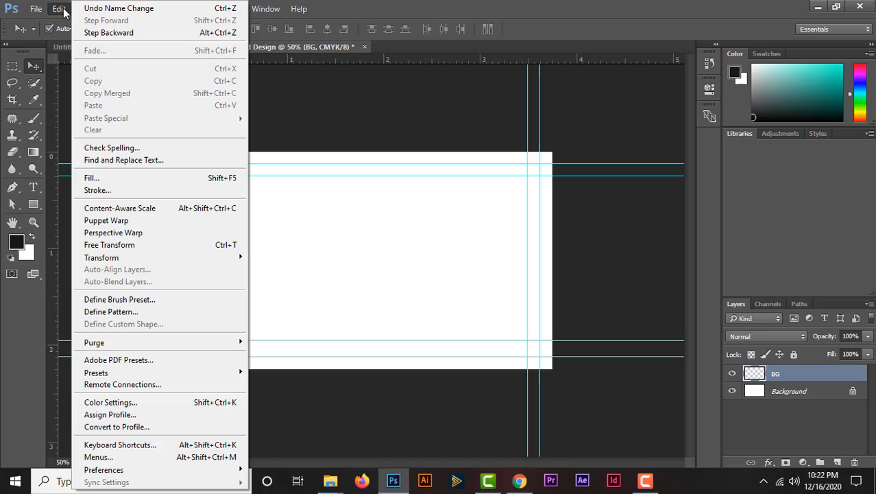
click(94, 182)
click(524, 130)
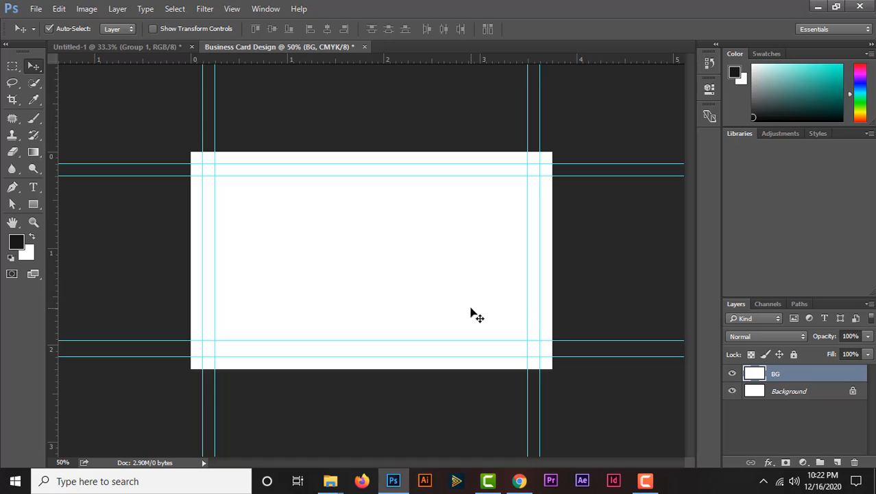
Draw a white rectangle shape about 668 x 737 px over the left half of the card, extending past its edges.
click(31, 236)
click(33, 204)
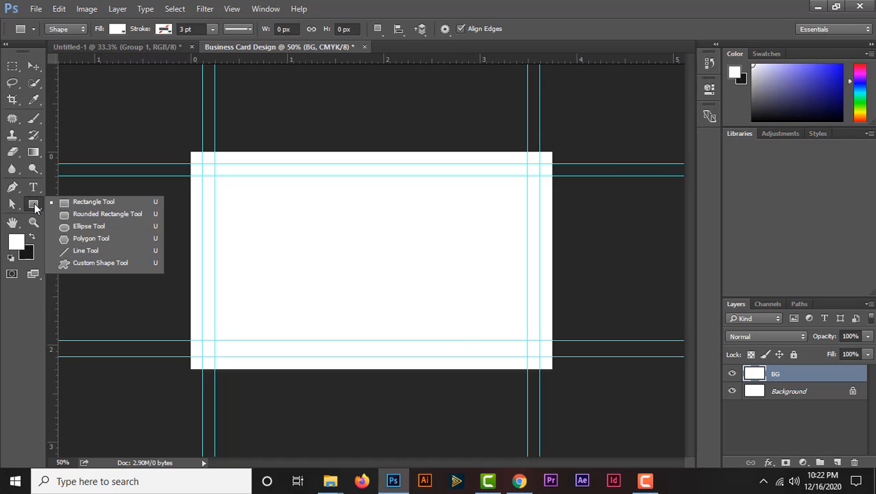
click(76, 203)
drag(171, 141, 386, 377)
click(672, 81)
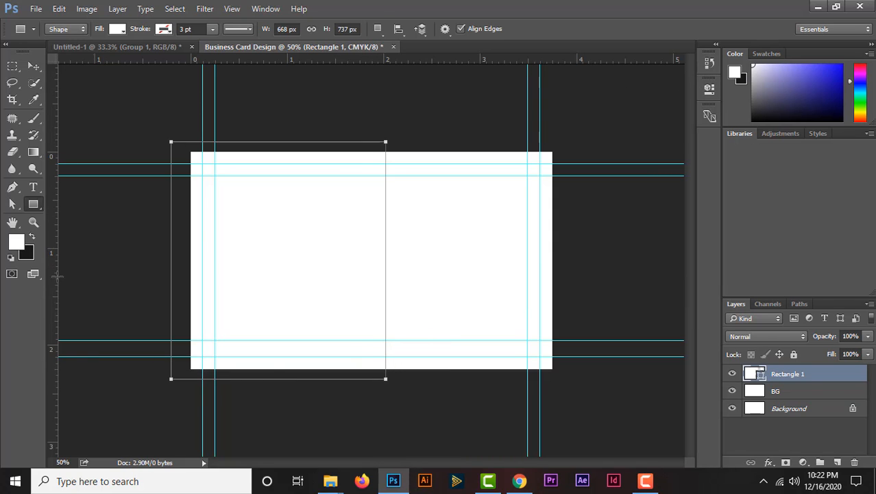
Recolor the rectangle shape with the near-black foreground color.
click(32, 236)
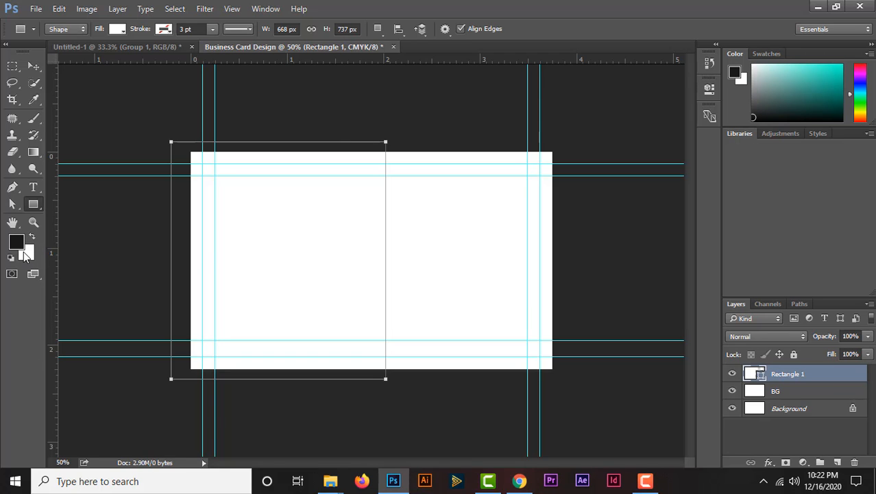
double_click(760, 377)
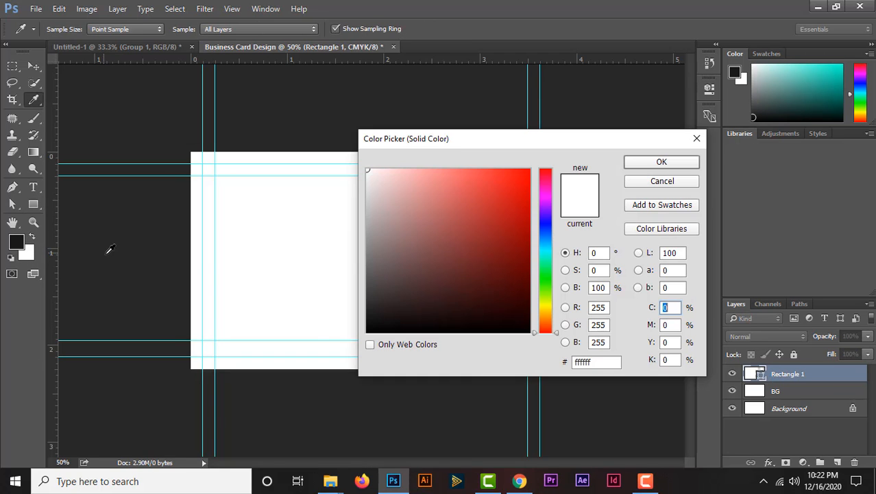
click(17, 240)
key(Return)
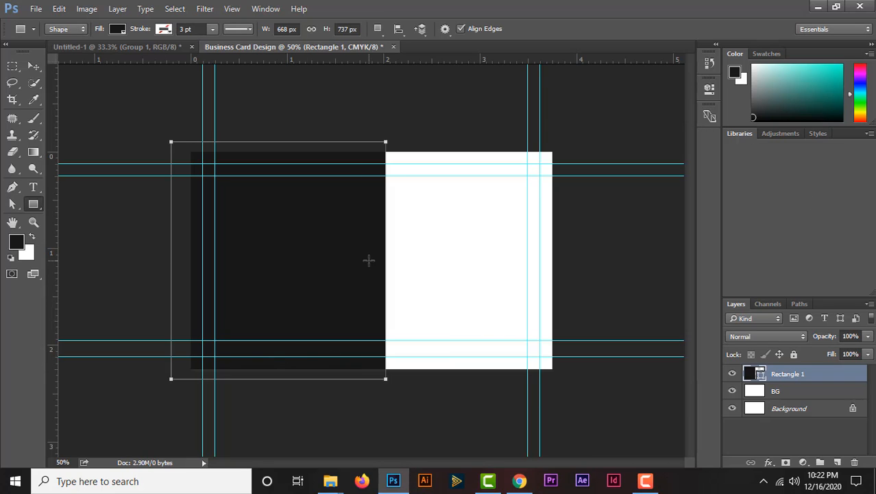
Free-transform the black rectangle to about 91% of its width by moving its right edge inward.
key(v)
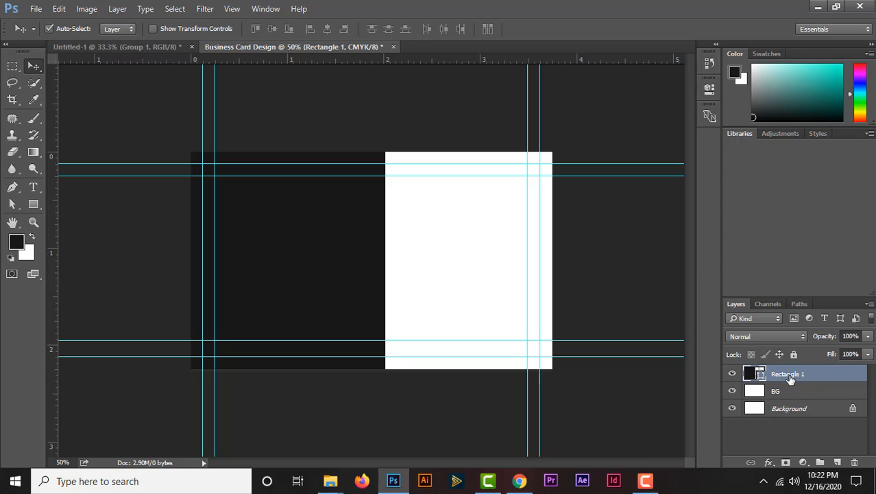
key(ctrl+t)
drag(385, 260, 366, 260)
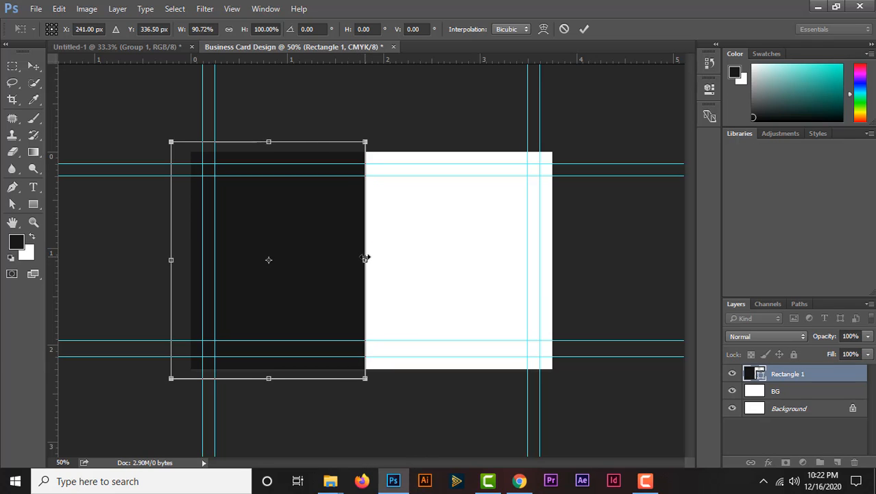
key(Return)
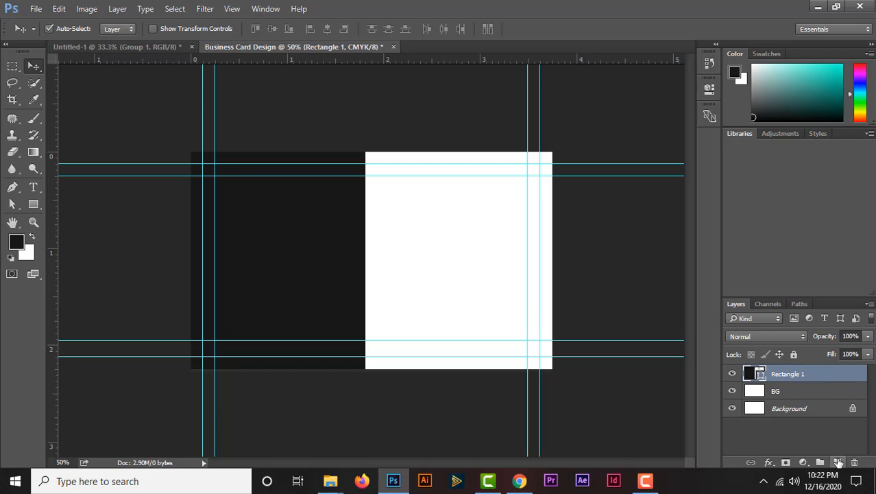
Add a new layer above the rectangle and choose a 2500 px splatter brush preset for painting on it.
key(ctrl+shift+alt+n)
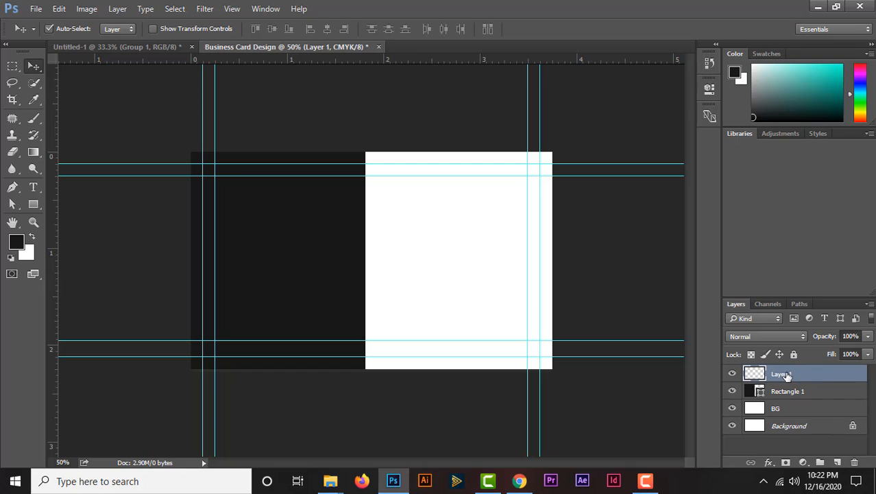
click(36, 123)
click(89, 119)
click(65, 29)
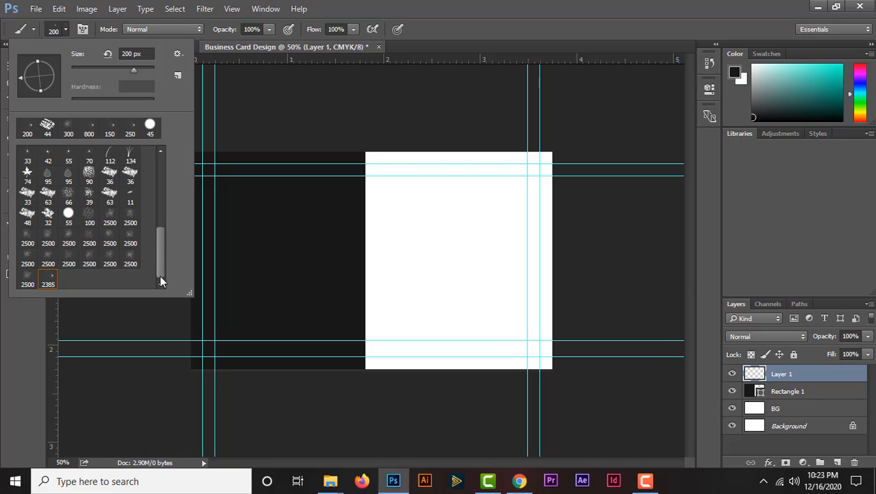
click(28, 240)
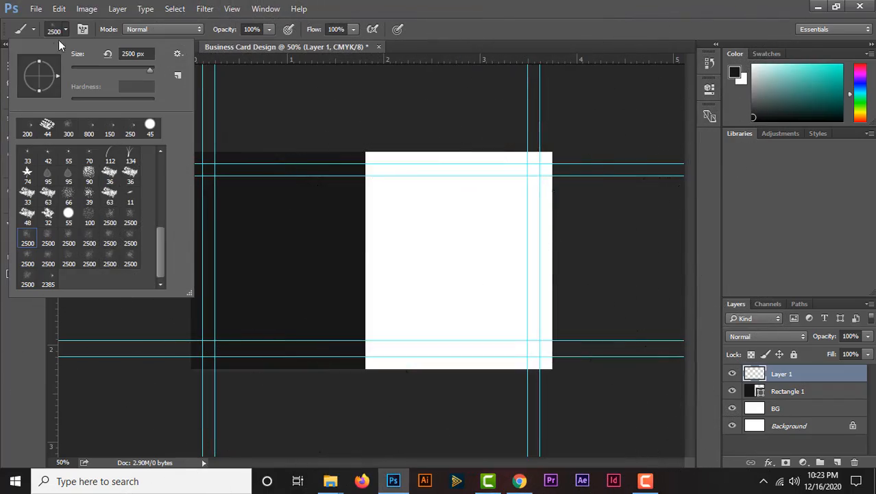
click(84, 34)
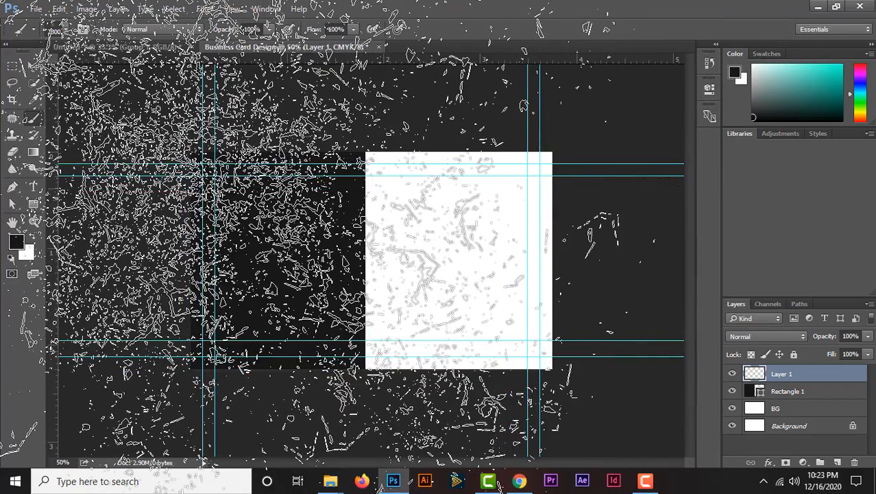
Reduce the splatter brush to 400 px and paint black texture along the black rectangle's right edge onto the white area.
key(bracketleft)
key(bracketleft)
key(bracketleft)
key(bracketleft)
key(bracketleft)
key(bracketleft)
key(bracketleft)
key(bracketleft)
key(bracketleft)
key(bracketleft)
key(bracketleft)
key(bracketleft)
key(bracketleft)
key(bracketleft)
key(bracketleft)
key(bracketleft)
key(bracketleft)
key(bracketleft)
key(bracketleft)
key(bracketleft)
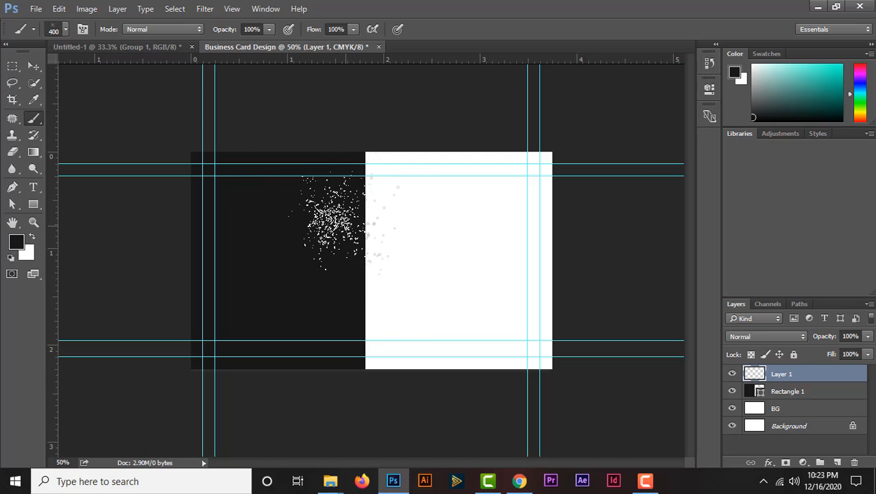
mouse_move(333, 195)
mouse_down()
mouse_move(345, 264)
mouse_move(358, 264)
mouse_move(347, 336)
mouse_move(334, 343)
mouse_move(299, 267)
mouse_move(333, 196)
mouse_up()
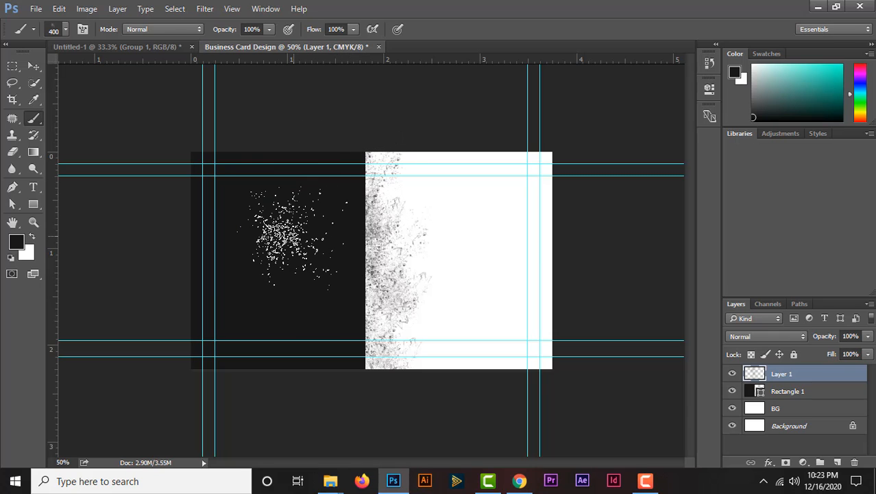
Enlarge the splatter brush to 900 px and stamp more black texture along the black rectangle's right edge.
key(bracketright)
key(bracketright)
key(bracketright)
key(bracketright)
key(bracketright)
key(bracketright)
key(bracketright)
key(bracketright)
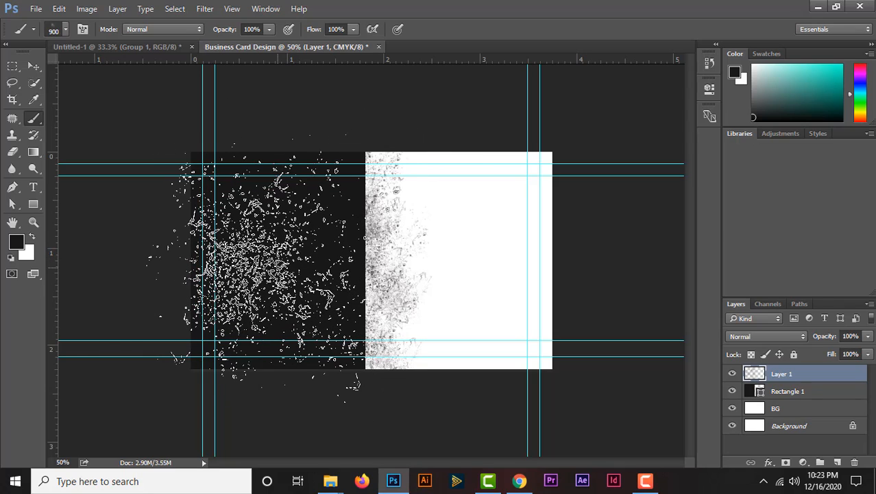
click(268, 312)
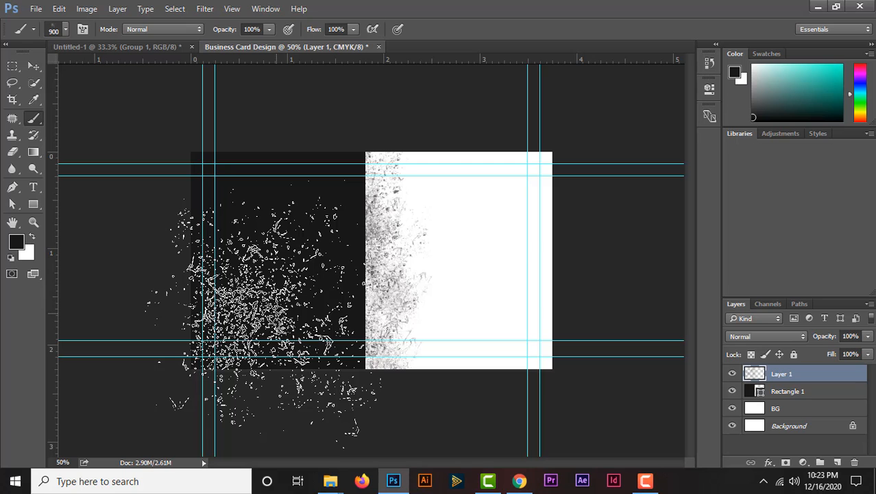
click(267, 312)
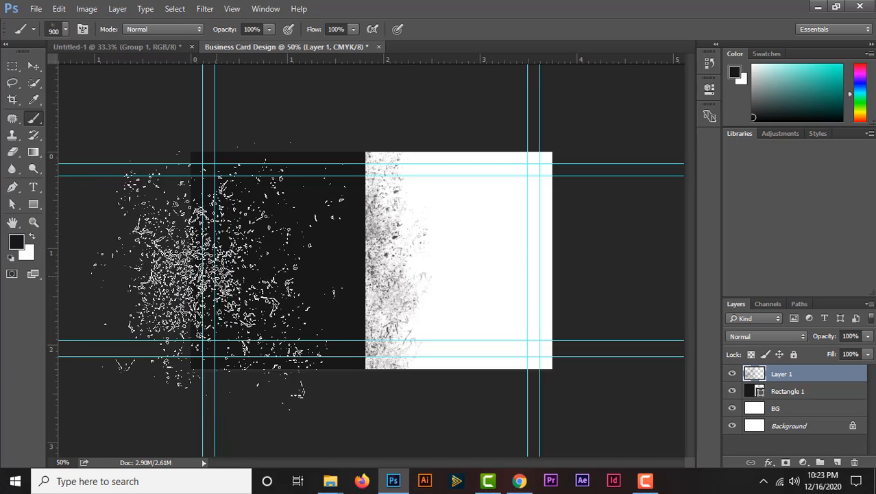
click(271, 247)
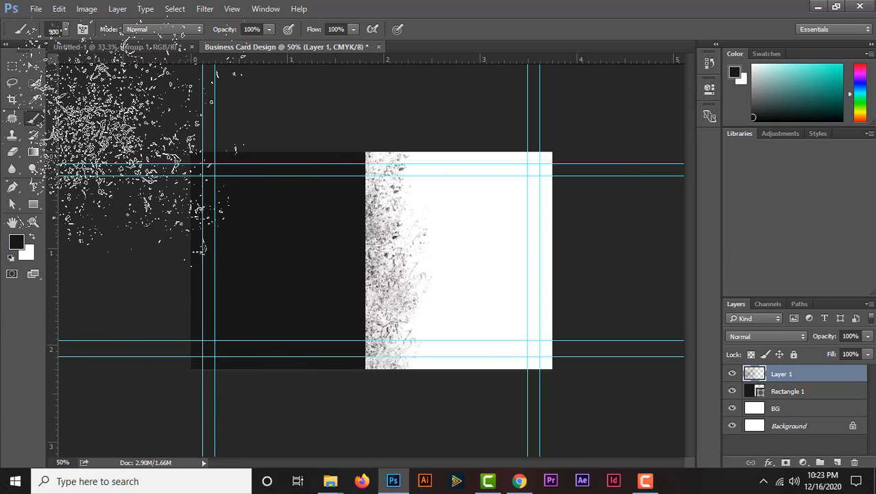
Choose the 2385 px shard brush preset and rotate its tip about 180° so the shards scatter to the right.
click(66, 29)
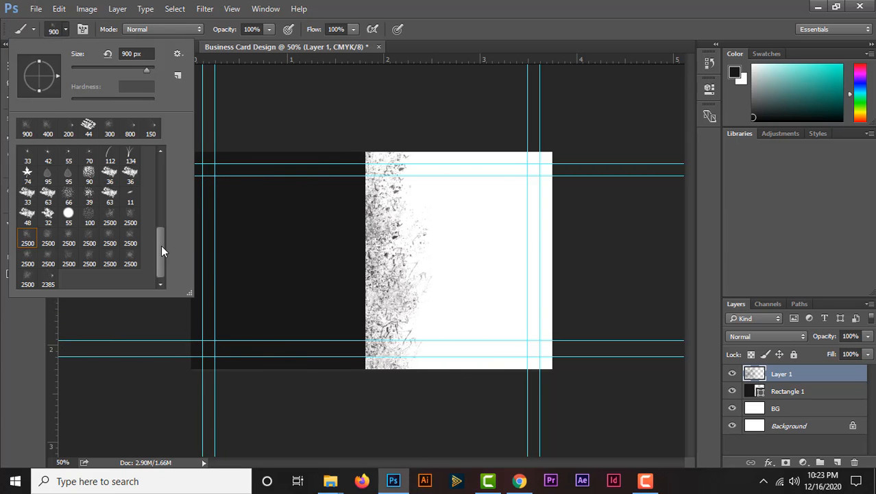
click(49, 283)
key(Return)
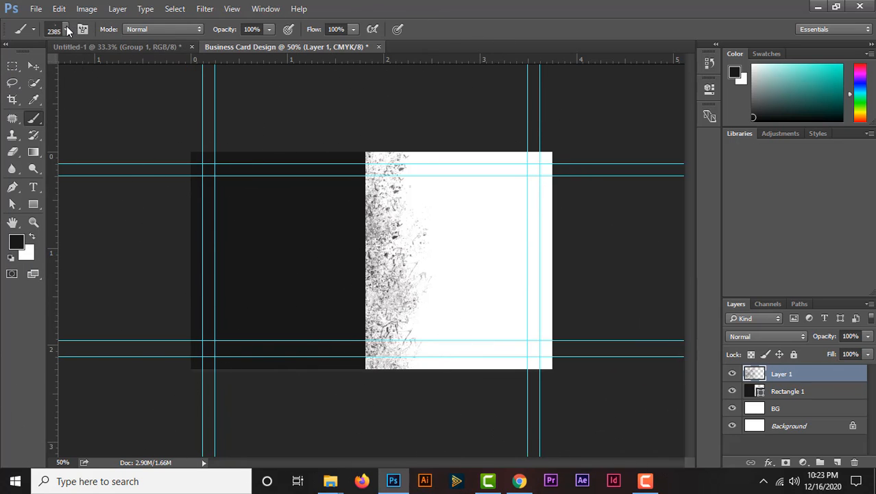
click(67, 29)
drag(40, 55, 18, 83)
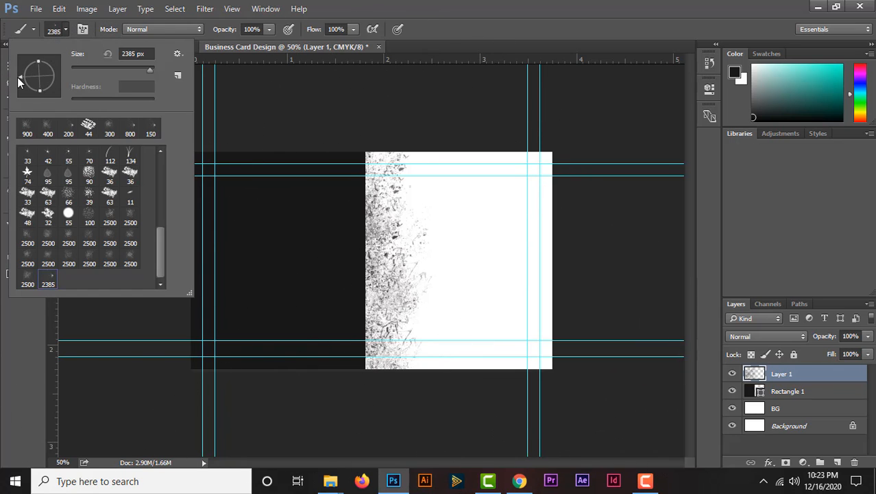
click(69, 29)
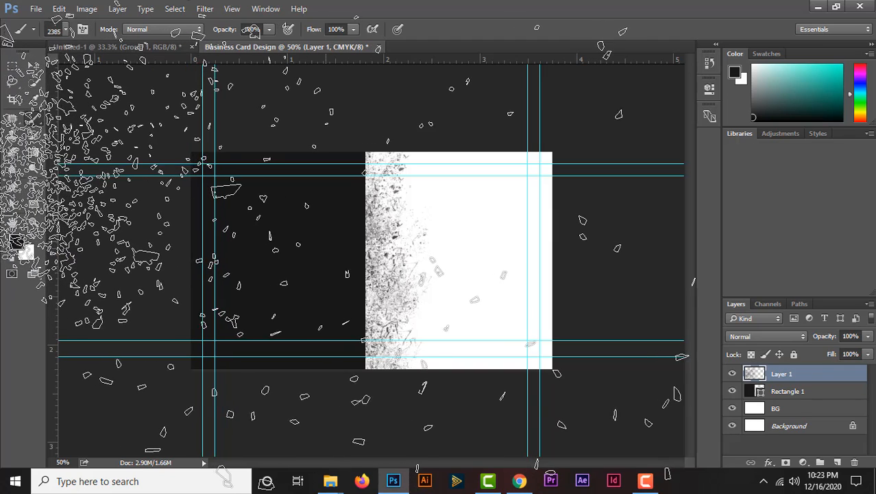
Reduce the shard brush to 800 px and stamp black shards along the black panel's right edge.
key(bracketleft)
key(bracketleft)
key(bracketleft)
key(bracketleft)
key(bracketleft)
key(bracketleft)
key(bracketleft)
key(bracketleft)
key(bracketleft)
key(bracketleft)
key(bracketleft)
key(bracketleft)
key(bracketleft)
key(bracketleft)
key(bracketleft)
key(bracketleft)
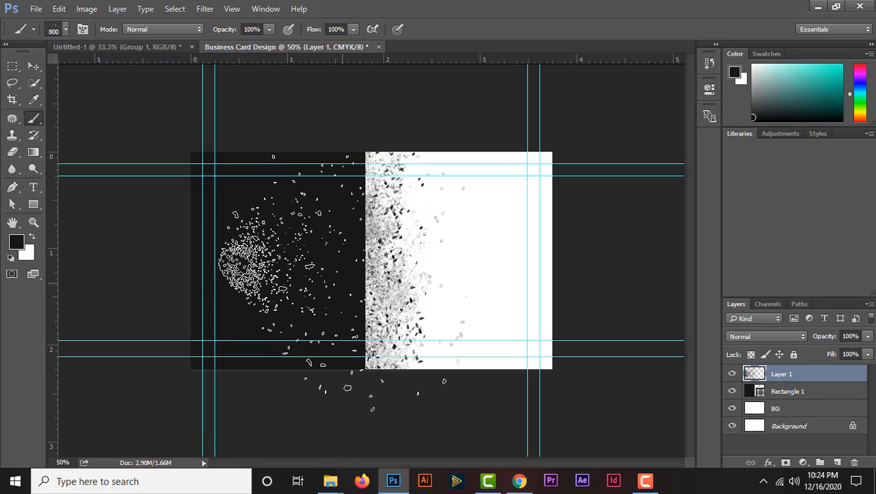
Reduce the shard brush to 300 px and stamp finer black shards over the middle of the panel's edge.
key(bracketleft)
key(bracketleft)
key(bracketleft)
key(bracketleft)
key(bracketleft)
key(bracketleft)
key(bracketleft)
key(bracketleft)
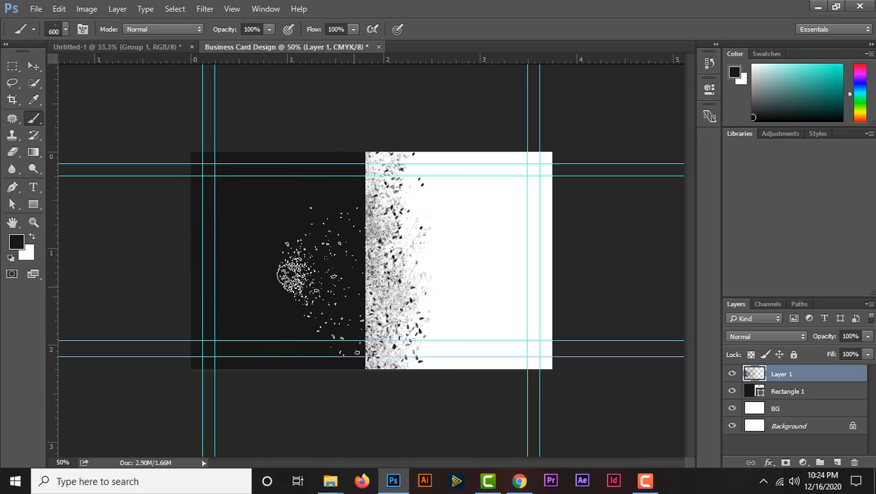
key(bracketright)
key(bracketright)
click(358, 275)
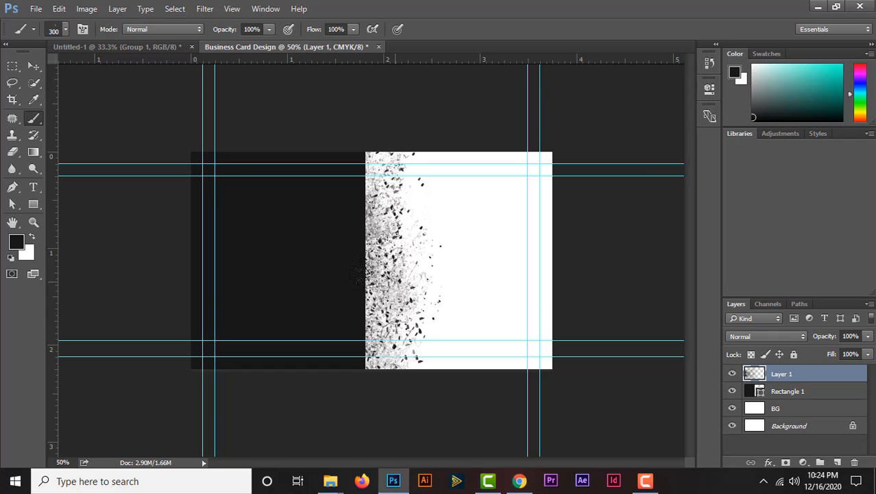
Try painting a continuous vertical shard stroke at 300 px along the panel's edge, and undo it.
drag(358, 271, 370, 230)
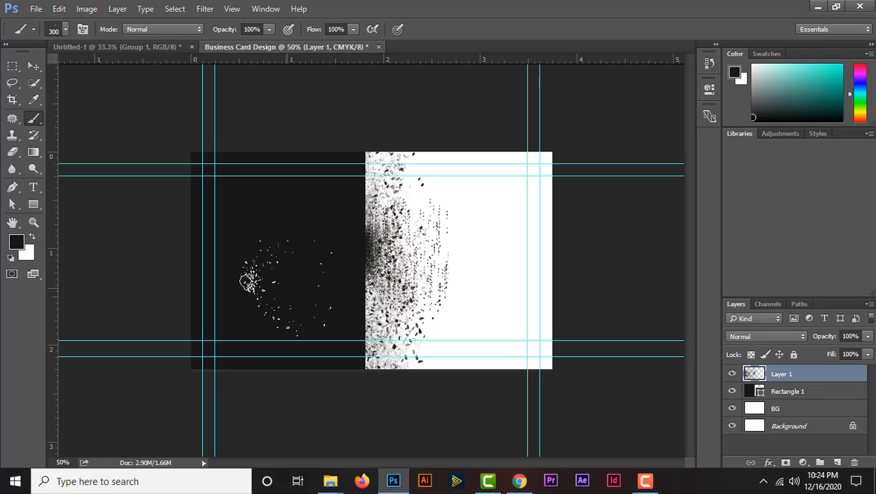
key(ctrl+alt+z)
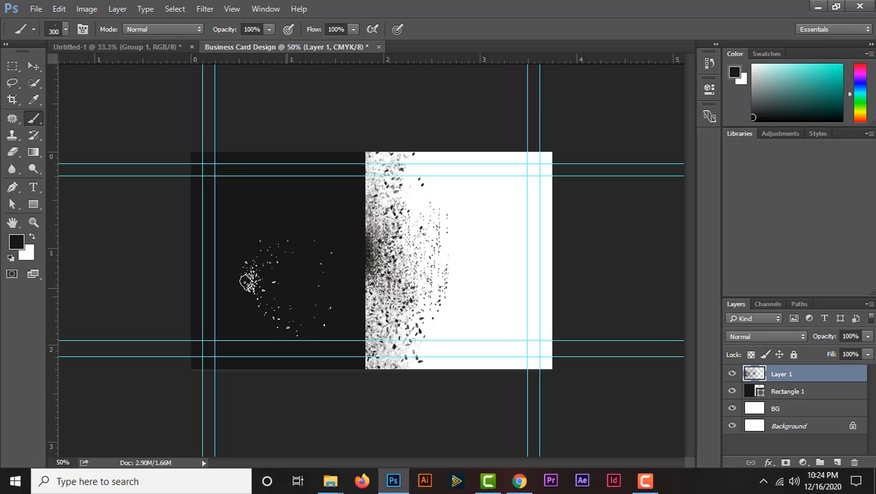
key(ctrl+z)
key(ctrl+z)
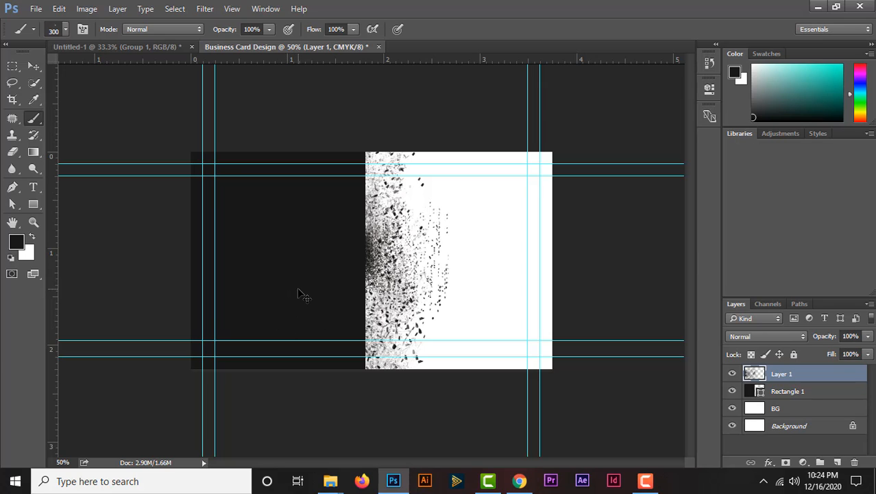
key(ctrl+z)
key(ctrl+alt+z)
key(ctrl+alt+z)
key(ctrl+alt+z)
key(ctrl+alt+z)
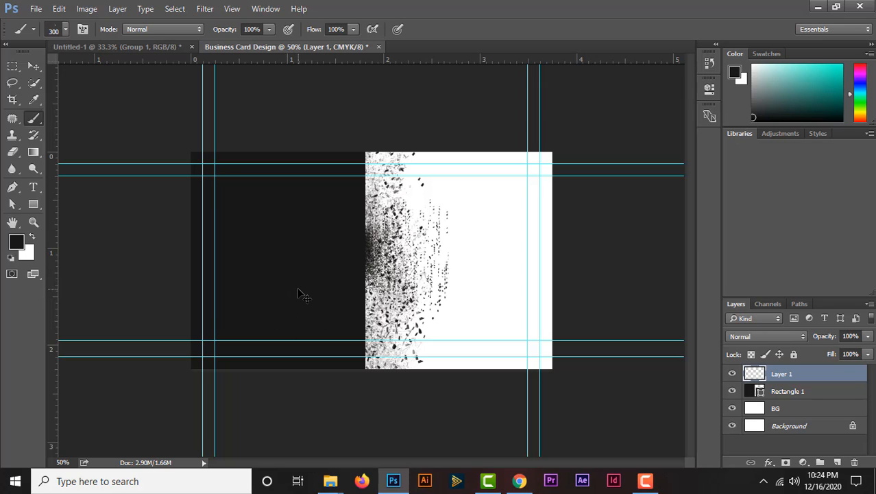
key(ctrl+alt+z)
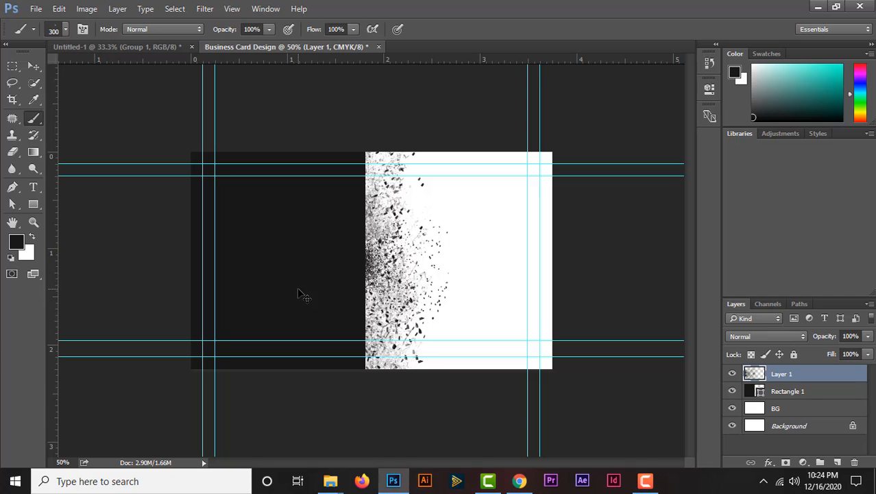
Stamp separate shards up the middle and upper part of the panel's edge, reducing the brush to 250 px.
click(356, 255)
key([)
click(395, 242)
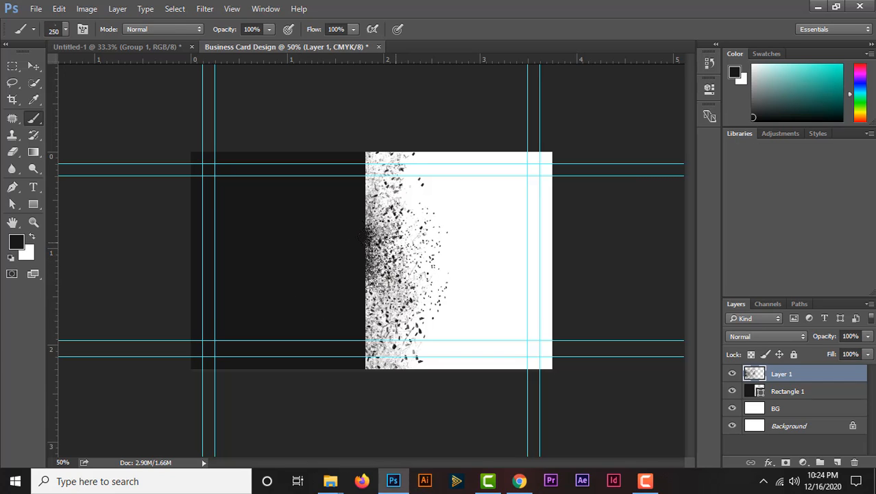
click(395, 238)
click(396, 230)
click(396, 220)
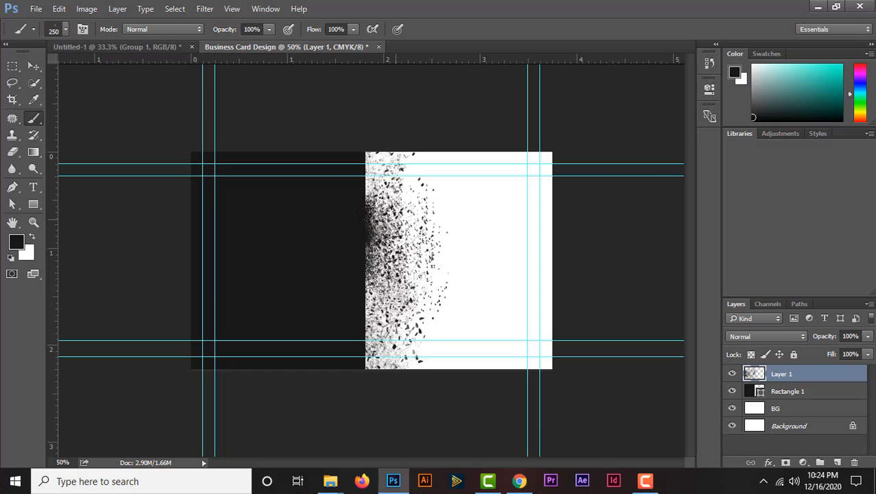
Reduce the brush to 175 px and paint dense black shards along the panel's edge up to the card's top and down to its bottom.
mouse_move(396, 219)
mouse_down()
mouse_move(396, 173)
mouse_move(364, 184)
mouse_up()
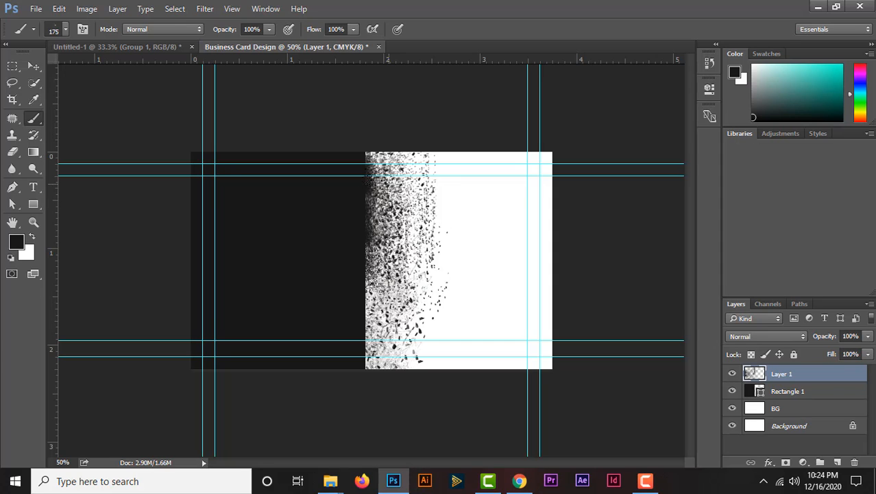
drag(365, 163, 367, 151)
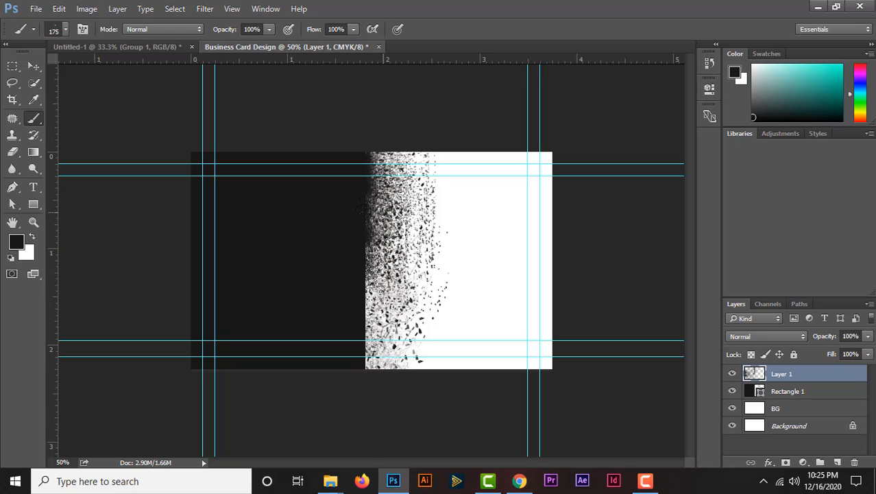
mouse_move(368, 242)
mouse_down()
mouse_move(366, 367)
mouse_move(386, 333)
mouse_move(385, 357)
mouse_up()
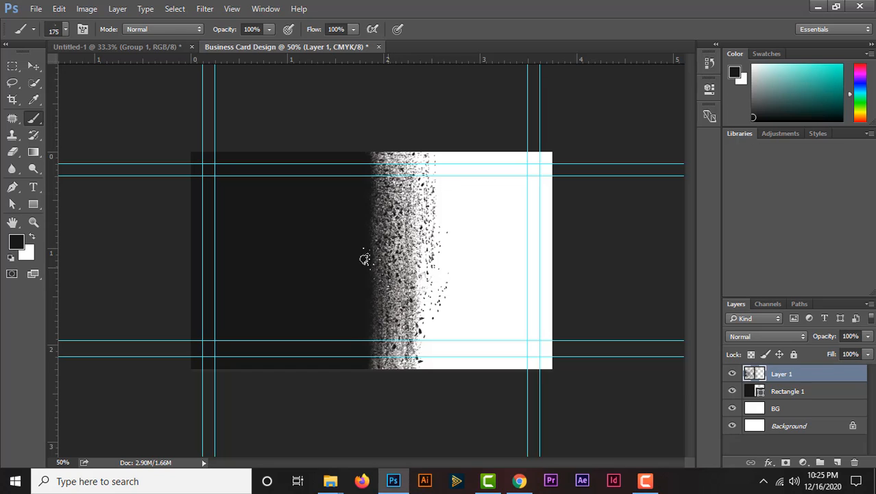
Move the black rectangle on the Rectangle 1 layer left to X 175 px.
click(771, 393)
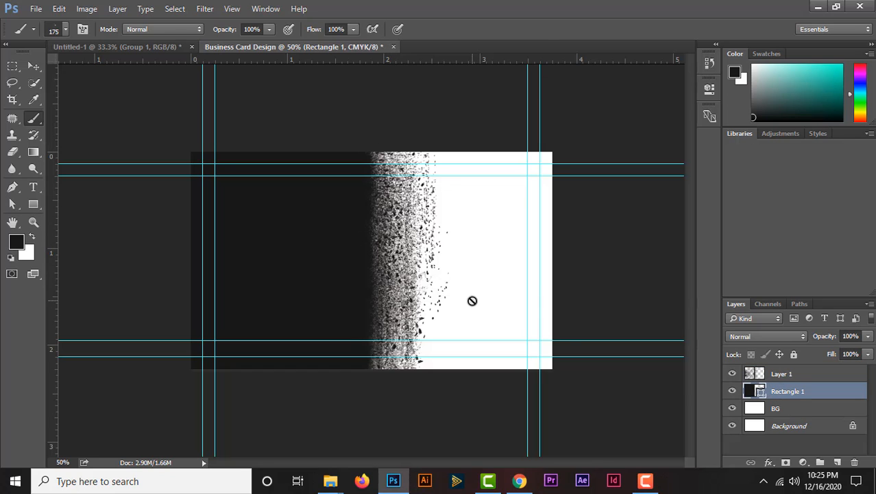
key(ctrl+t)
drag(294, 233, 270, 222)
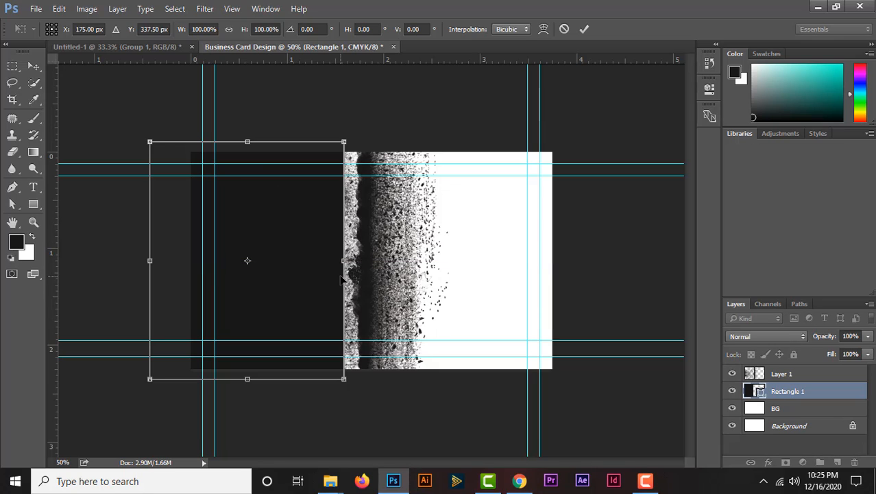
key(Return)
key(b)
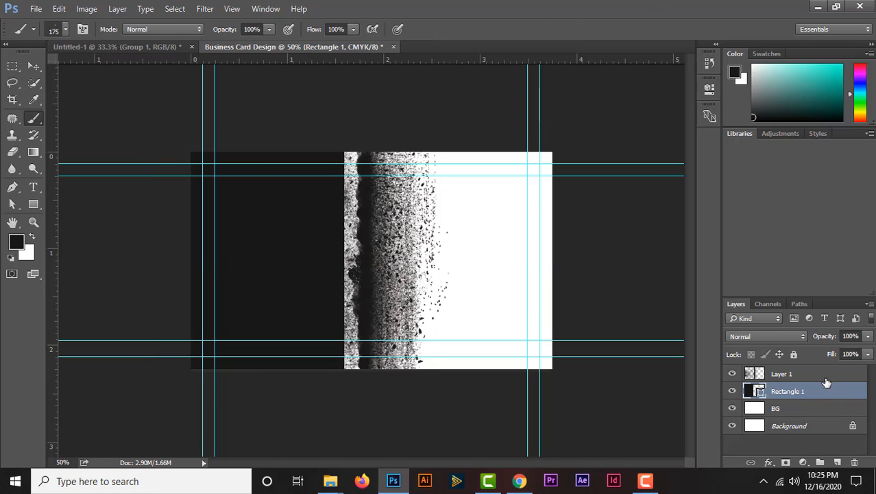
Move the shard texture on Layer 1 left to X 327.5 px so it meets the black rectangle.
click(795, 373)
key(ctrl+t)
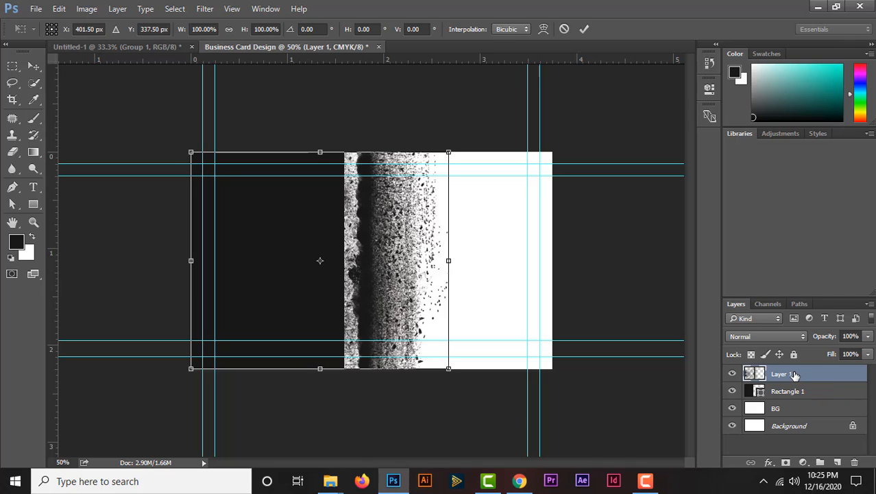
drag(411, 260, 392, 262)
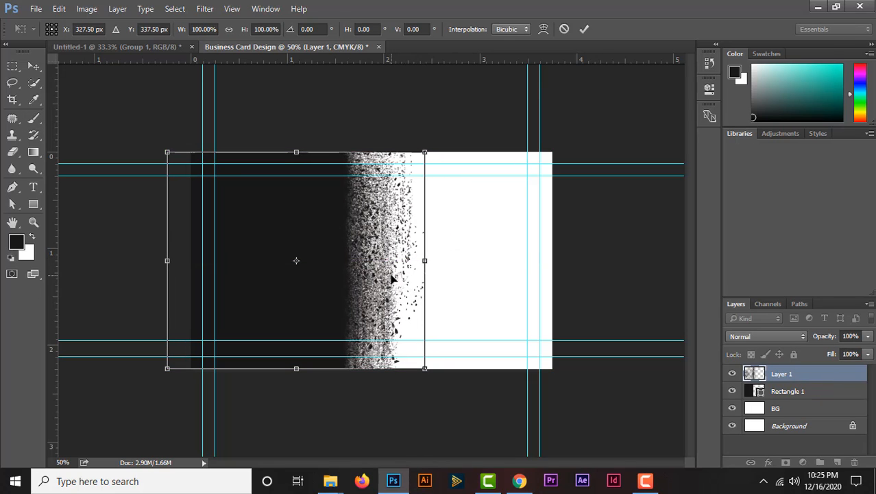
key(Return)
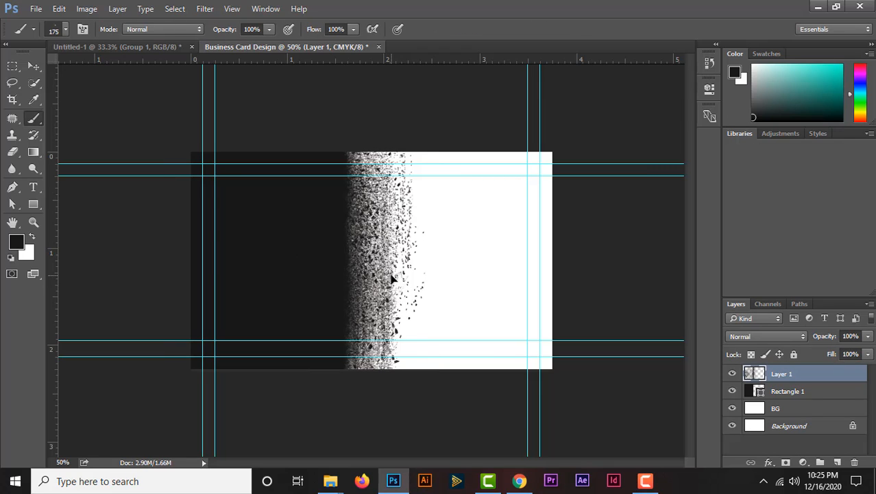
Merge the Layer 1 shard texture and the Rectangle 1 shape into a single layer.
shift+click(808, 395)
right_click(799, 382)
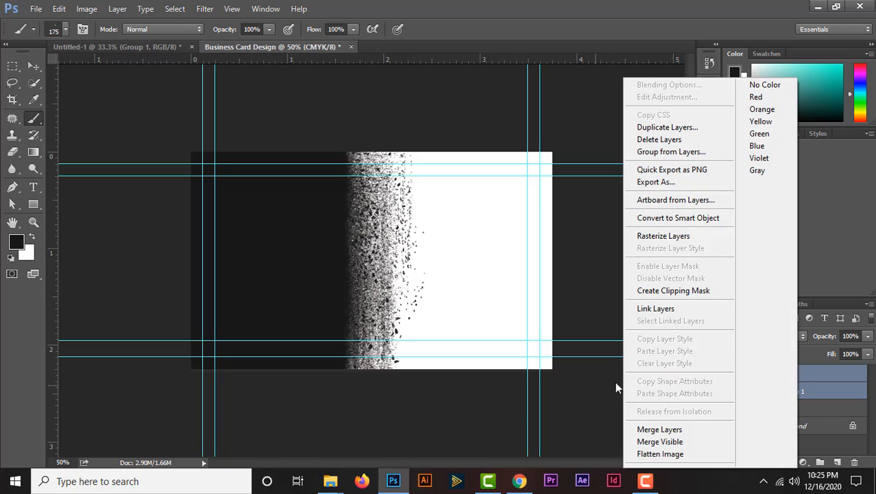
click(670, 428)
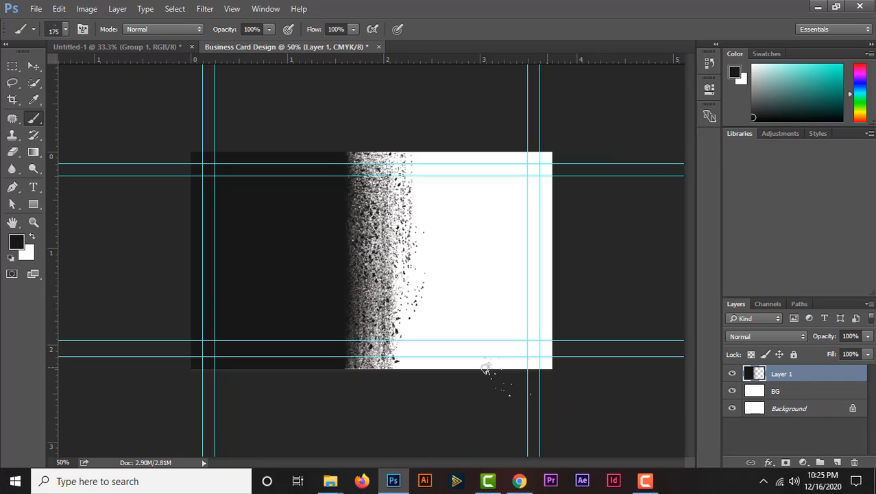
Place the blue dusk skyline photo from the Photos folder into the card and move it left to X 301 px.
mouse_move(331, 481)
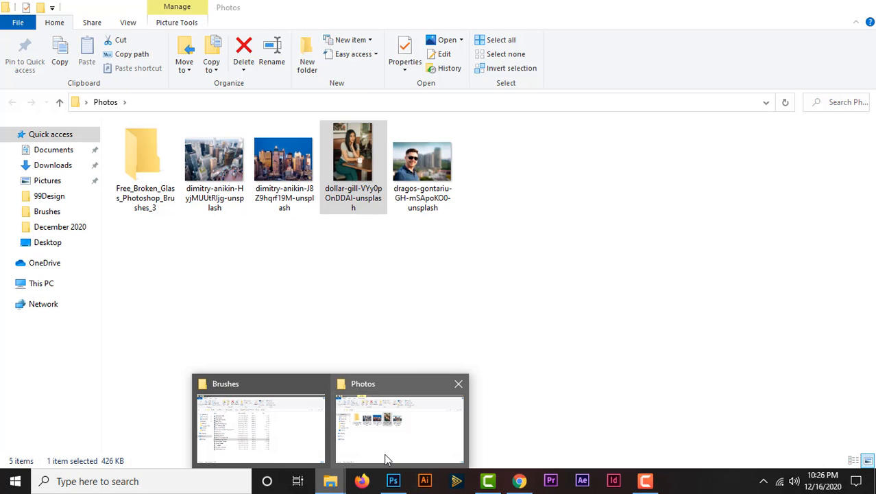
click(386, 459)
double_click(287, 167)
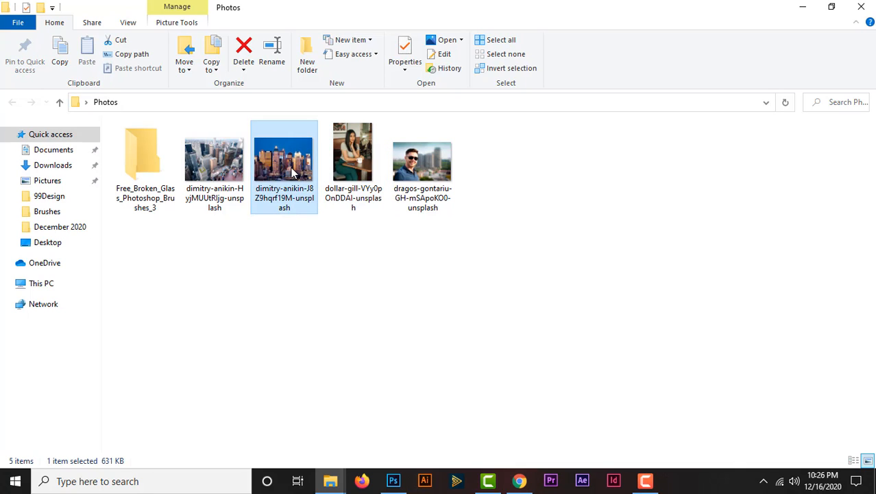
drag(288, 168, 351, 255)
drag(443, 244, 362, 243)
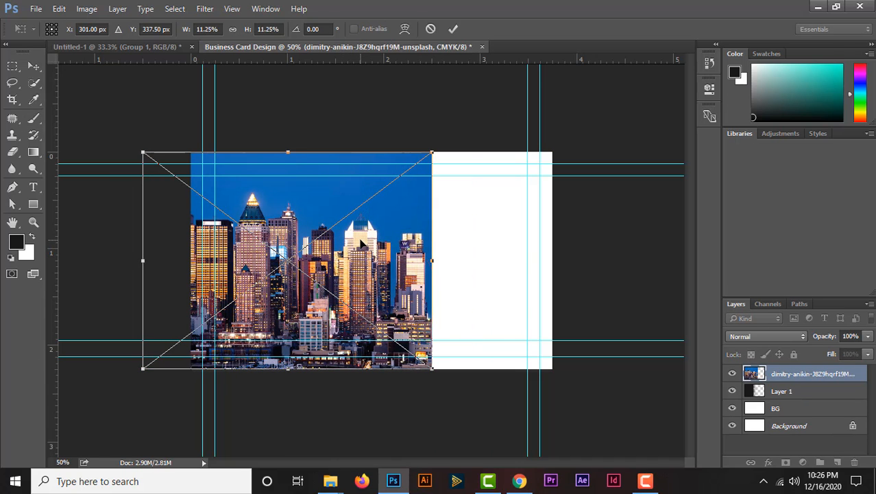
click(34, 118)
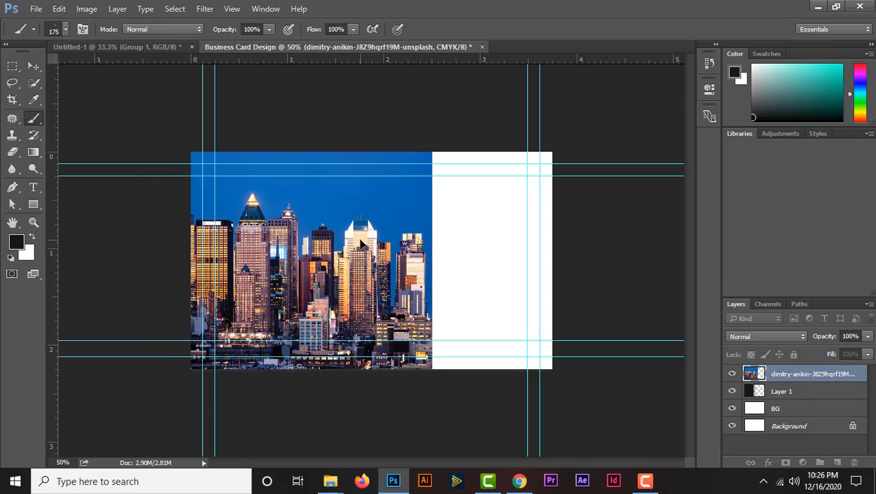
Clip the skyline photo to the merged Layer 1 shape and adjust its position slightly within it.
right_click(821, 376)
click(661, 339)
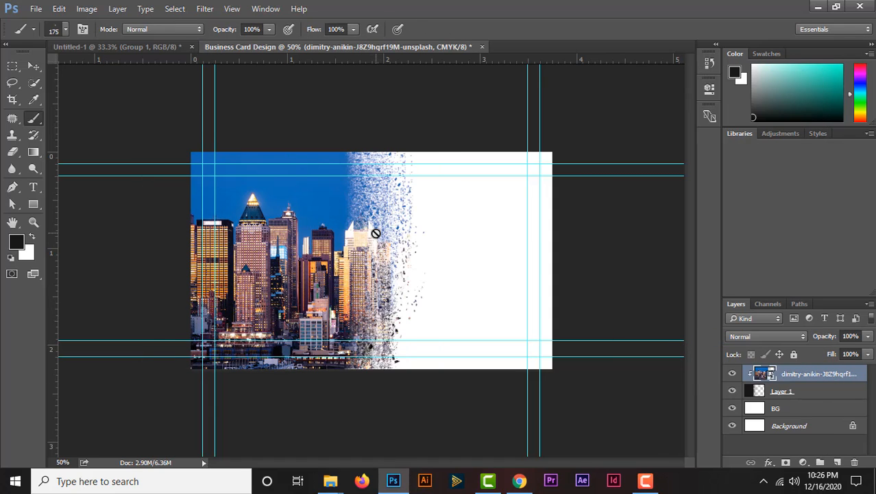
click(34, 66)
drag(305, 220, 304, 218)
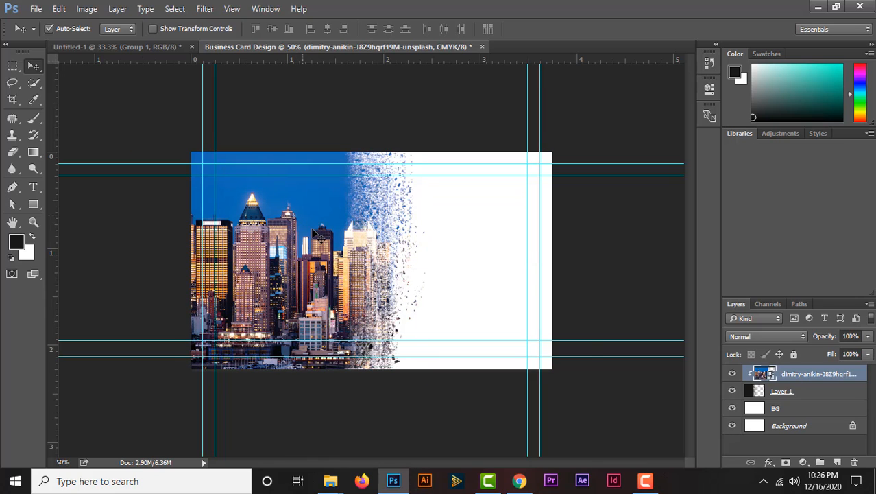
Add a new layer above the skyline photo and set the foreground color to bright orange-red for a 400 px brush.
click(838, 461)
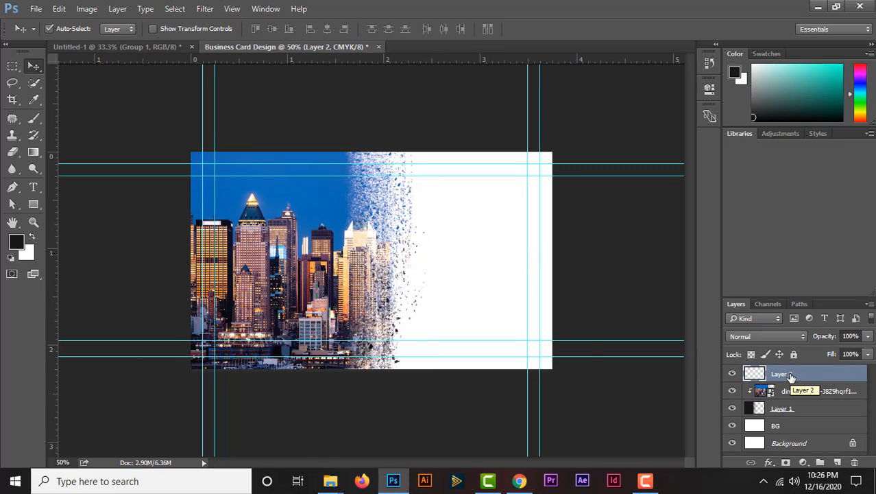
click(34, 118)
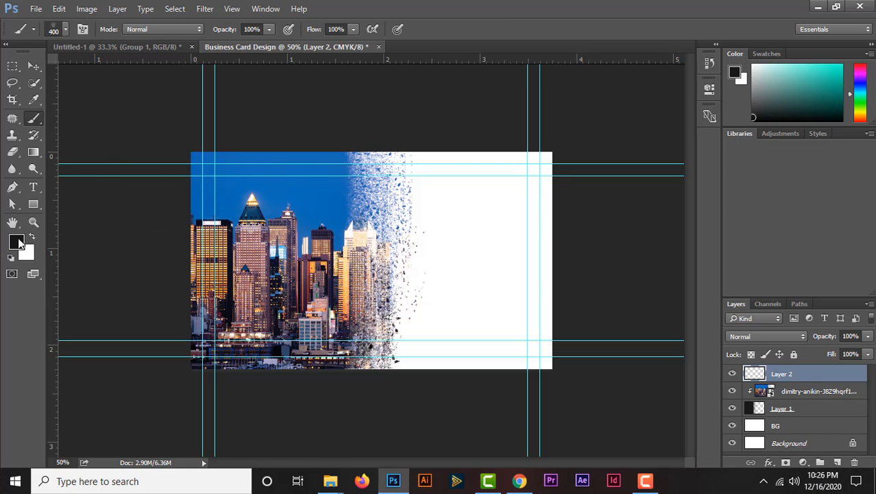
click(16, 241)
drag(546, 250, 545, 330)
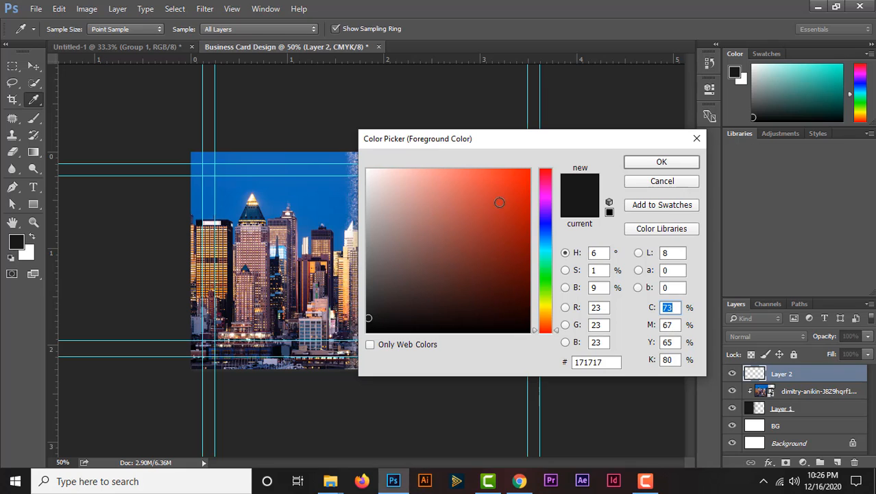
drag(500, 202, 521, 181)
click(662, 162)
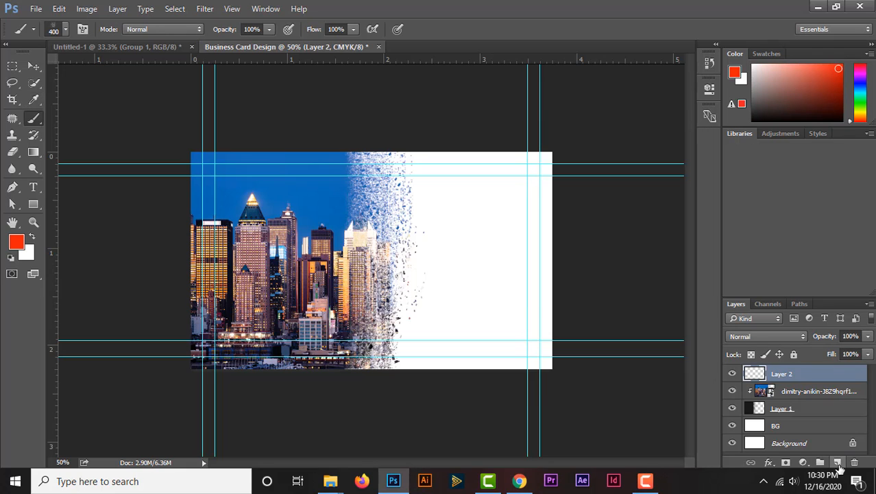
Choose a 2500 px shard scatter brush preset and reduce its size to 900 px.
click(66, 28)
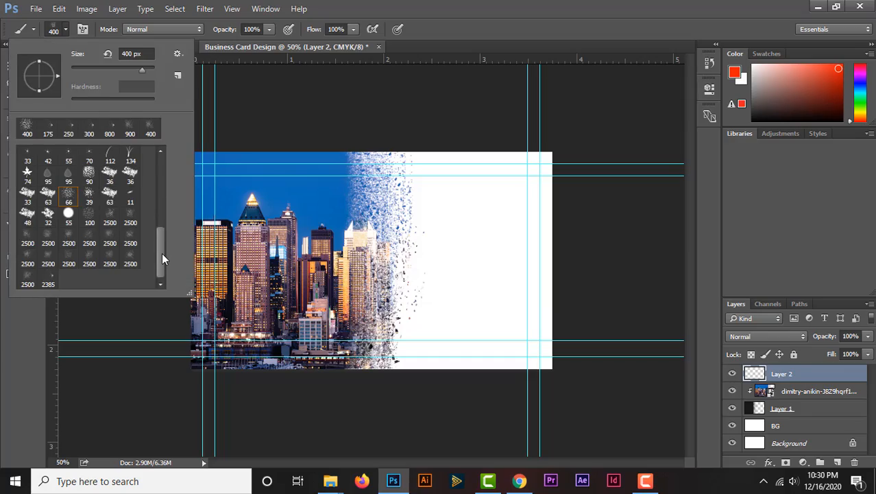
click(27, 280)
click(67, 31)
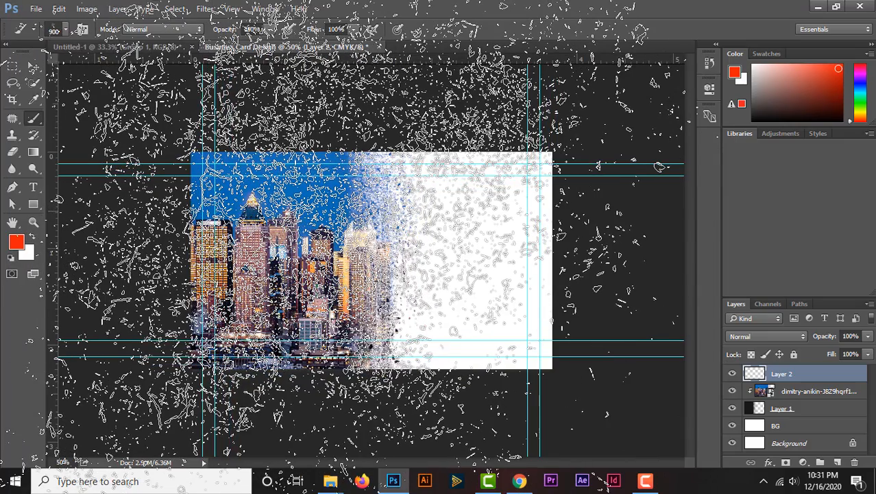
key(bracketleft)
key(bracketleft)
key(bracketleft)
key(bracketleft)
key(bracketleft)
key(bracketleft)
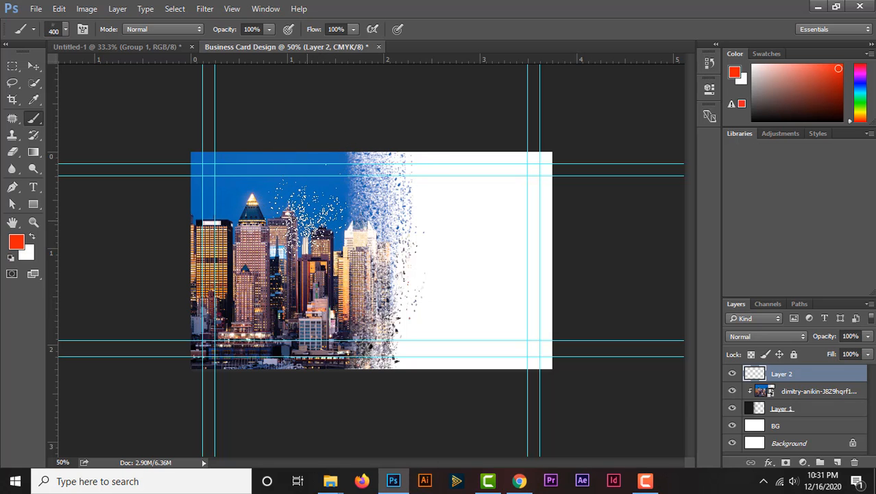
key(bracketright)
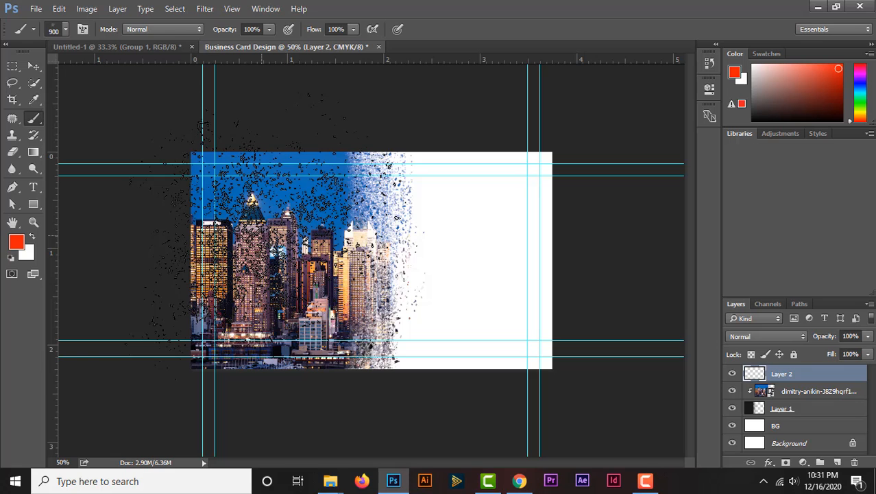
Set the foreground color to pure red ff0600 for the brush.
click(17, 240)
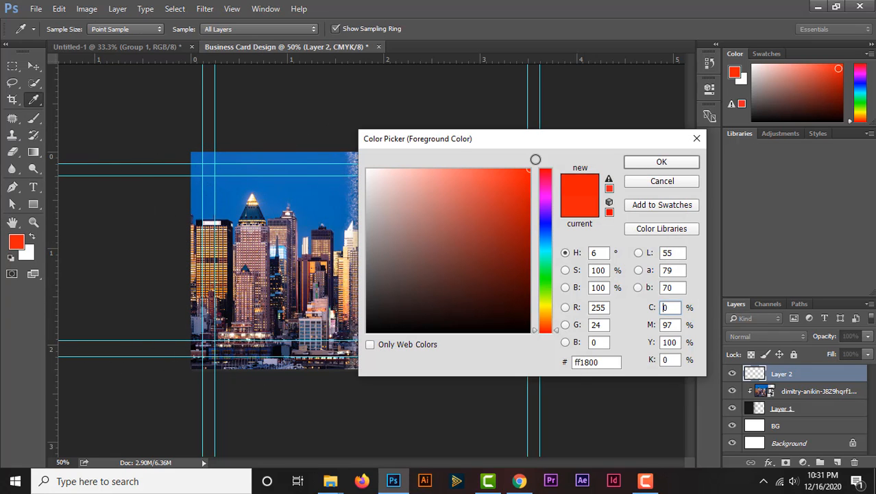
drag(548, 256, 548, 338)
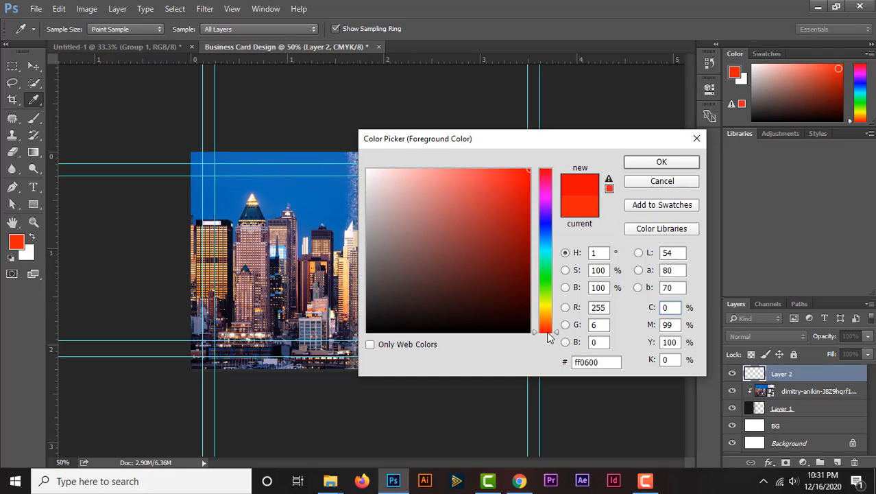
click(661, 162)
key(b)
Clip the empty Layer 2 to the layer below and paint red shards over the skyline photo.
right_click(783, 376)
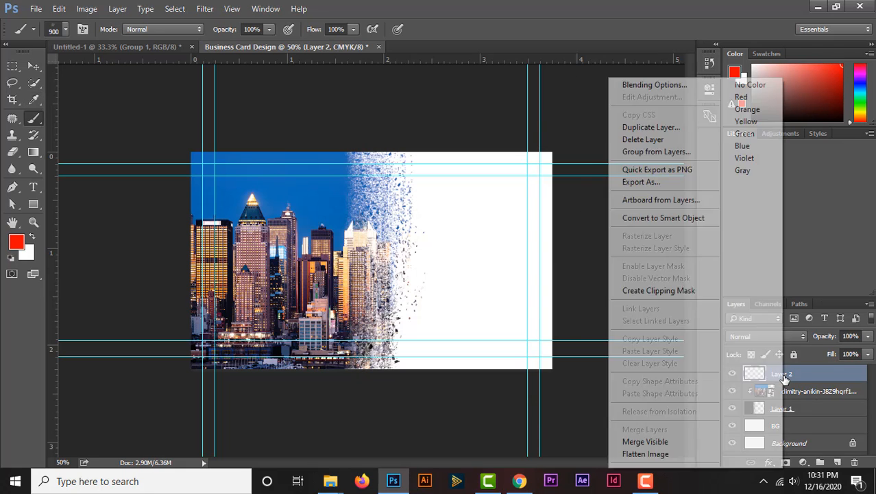
click(637, 291)
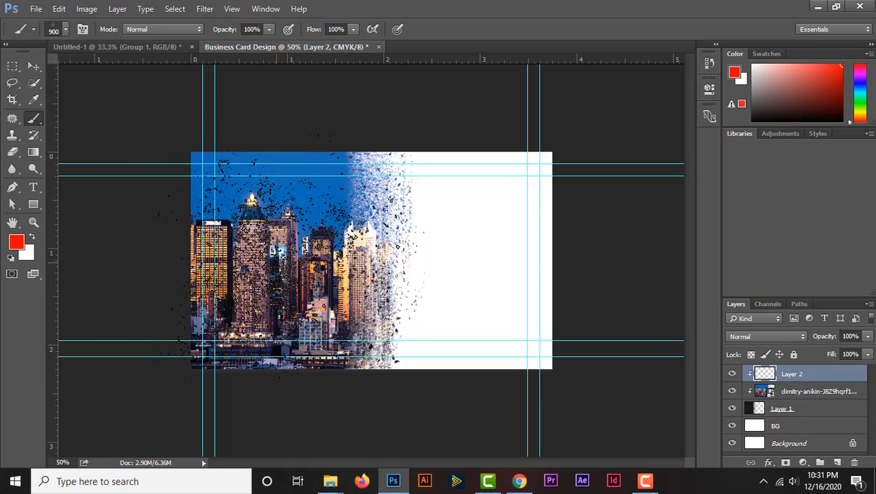
click(283, 242)
click(288, 211)
mouse_move(289, 210)
mouse_down()
mouse_move(288, 179)
mouse_move(278, 171)
mouse_move(230, 192)
mouse_move(271, 179)
mouse_move(305, 226)
mouse_move(332, 206)
mouse_move(230, 185)
mouse_move(216, 203)
mouse_up()
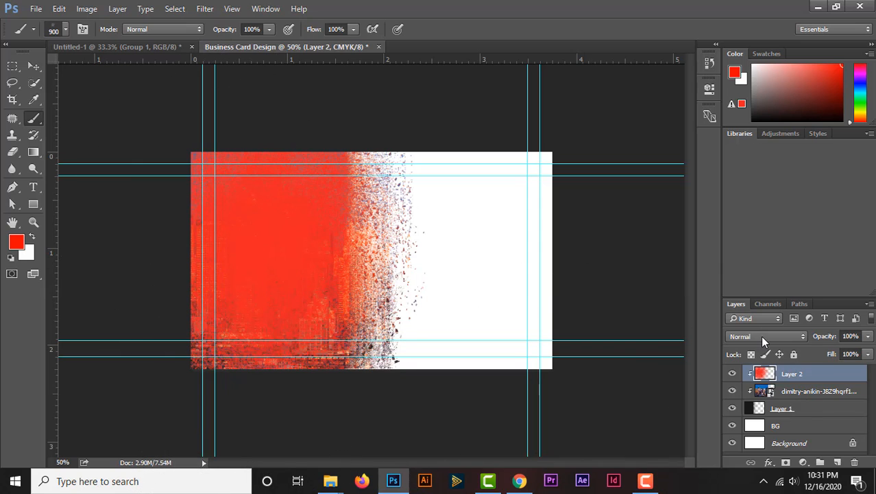
Set Layer 2's blend mode to Overlay and its opacity to 60%.
click(761, 337)
click(755, 200)
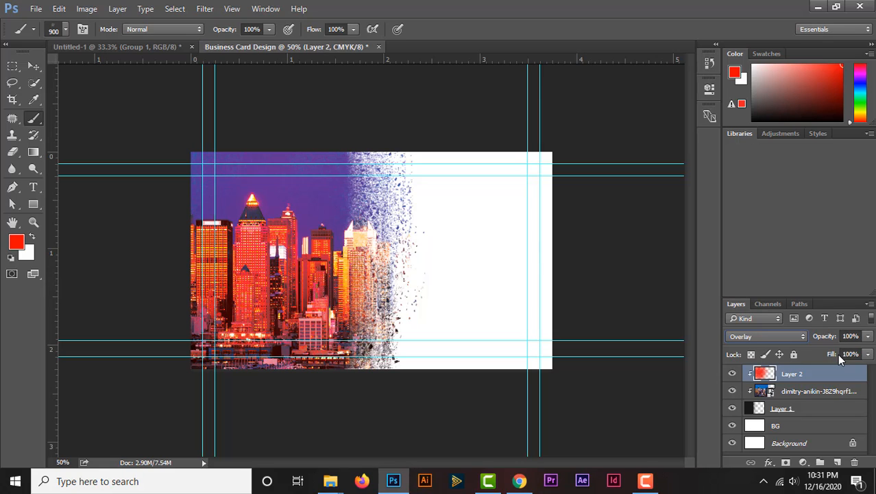
click(868, 336)
drag(868, 352, 843, 352)
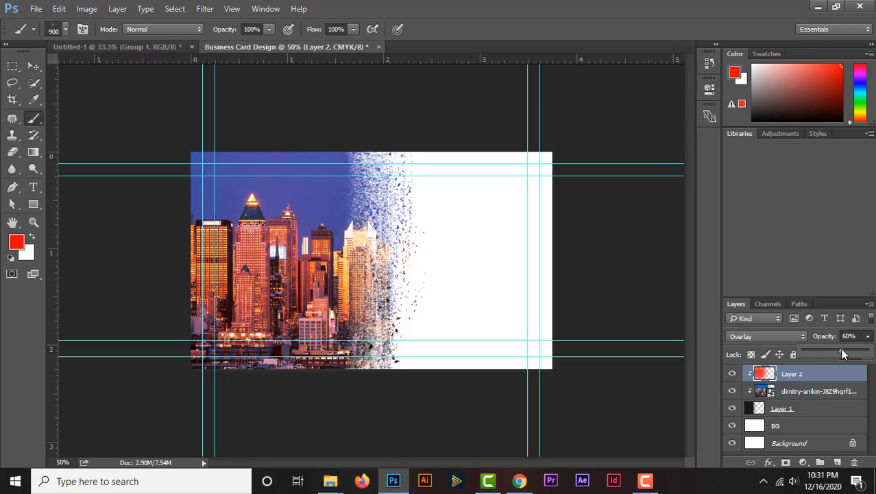
Switch to the Move tool and make the BG layer active.
click(36, 67)
click(777, 427)
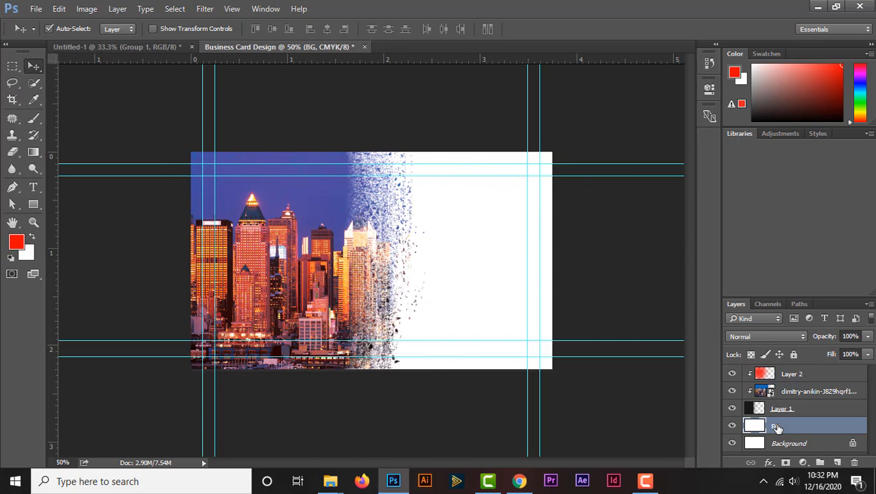
click(750, 409)
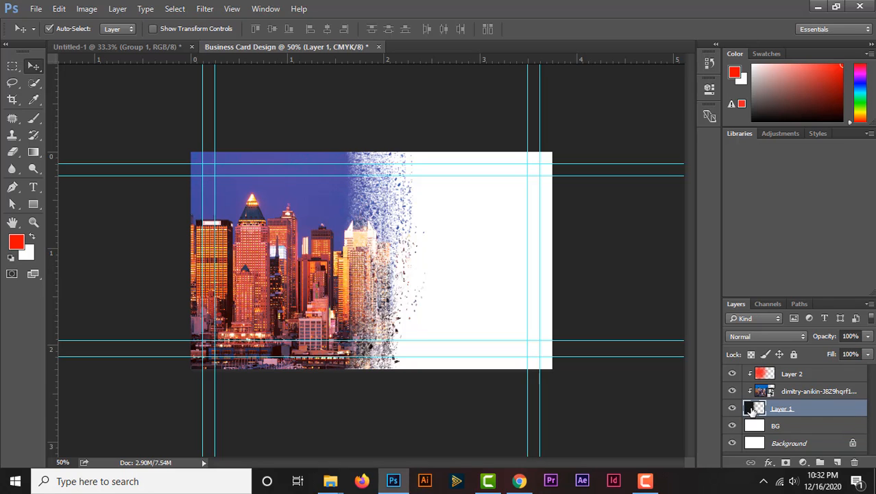
click(789, 427)
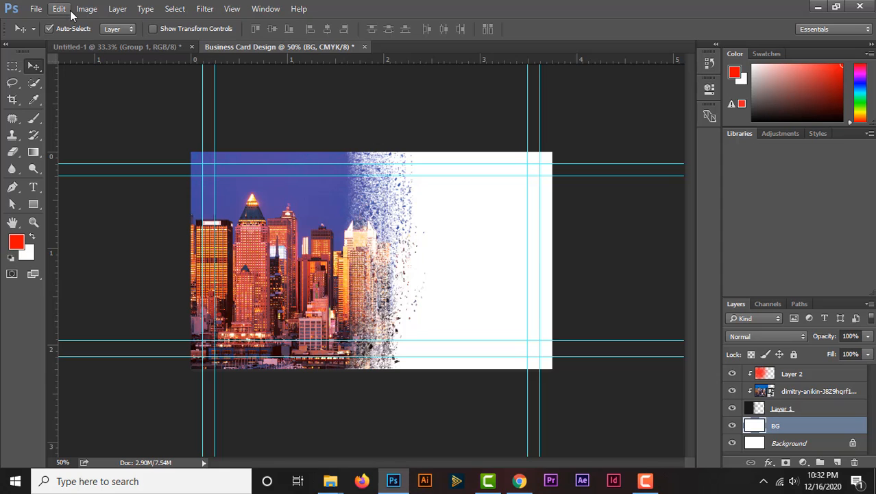
click(28, 254)
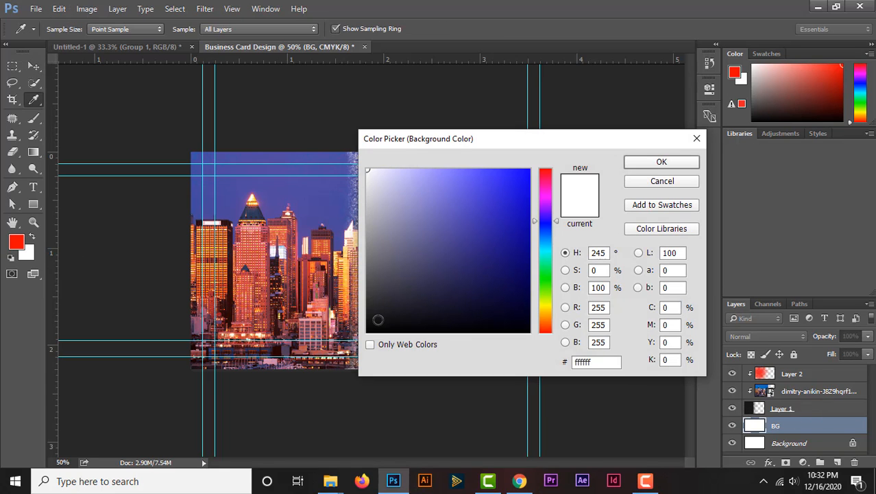
drag(374, 323, 376, 317)
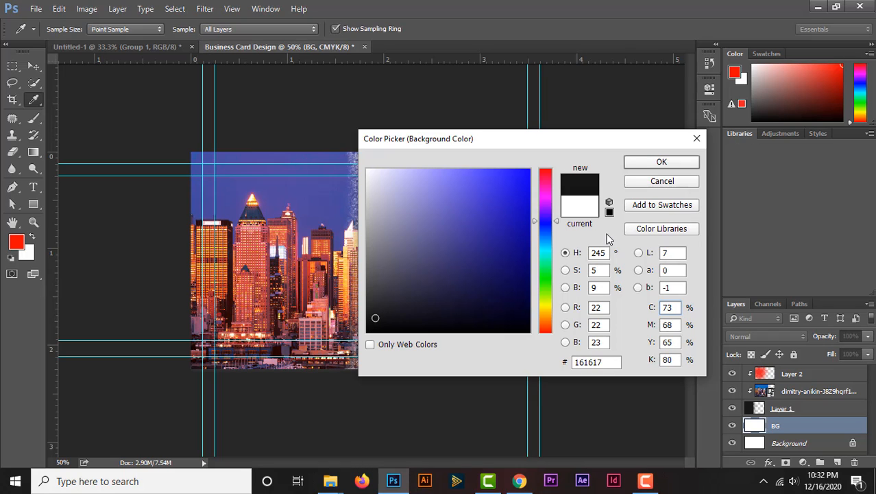
click(669, 186)
Sample the dark panel color of Layer 1 as the foreground color, temporarily hiding Layer 2 and the skyline photo.
click(733, 374)
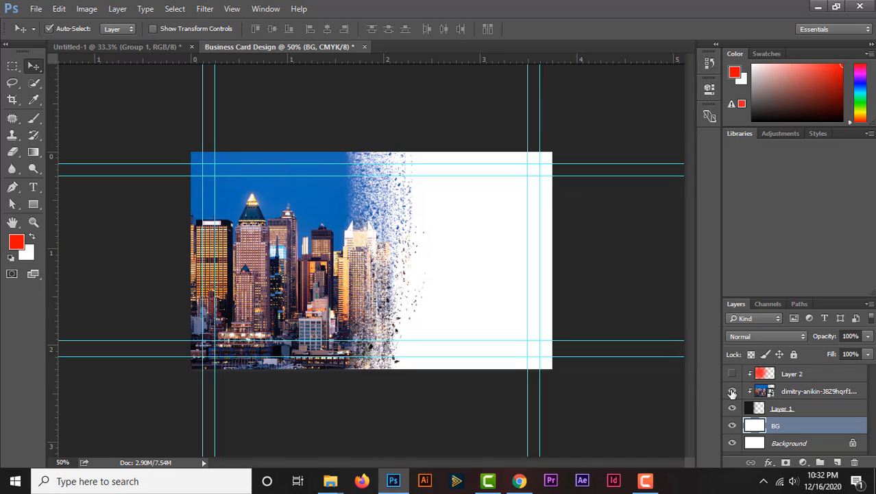
click(732, 391)
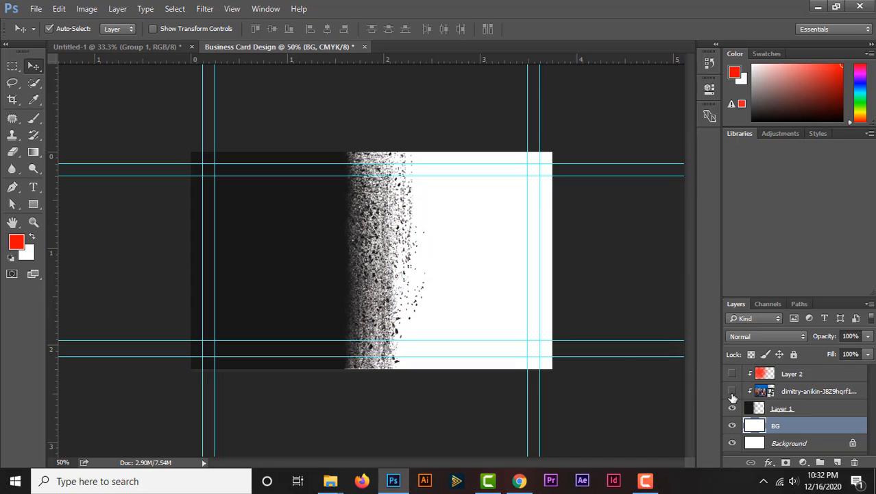
click(34, 101)
click(309, 244)
click(34, 66)
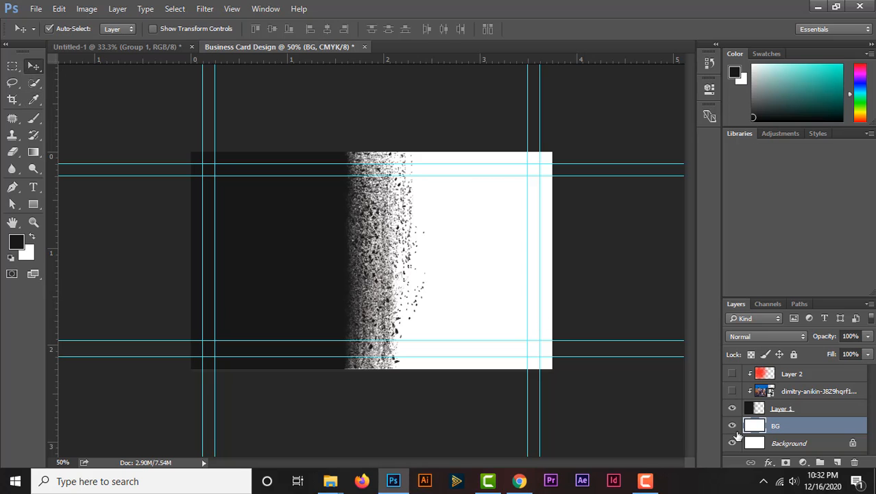
click(732, 391)
click(733, 374)
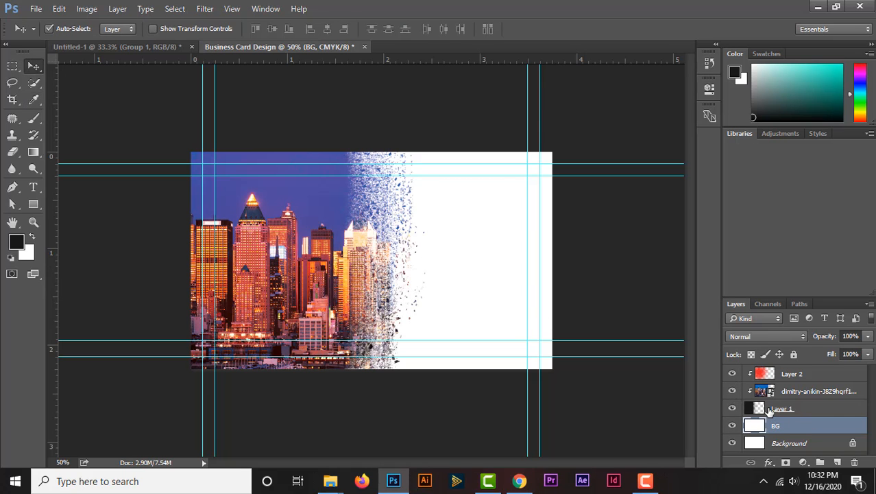
Swap the foreground and background colors and fill the BG layer with the near-black background color at 100% opacity.
click(59, 8)
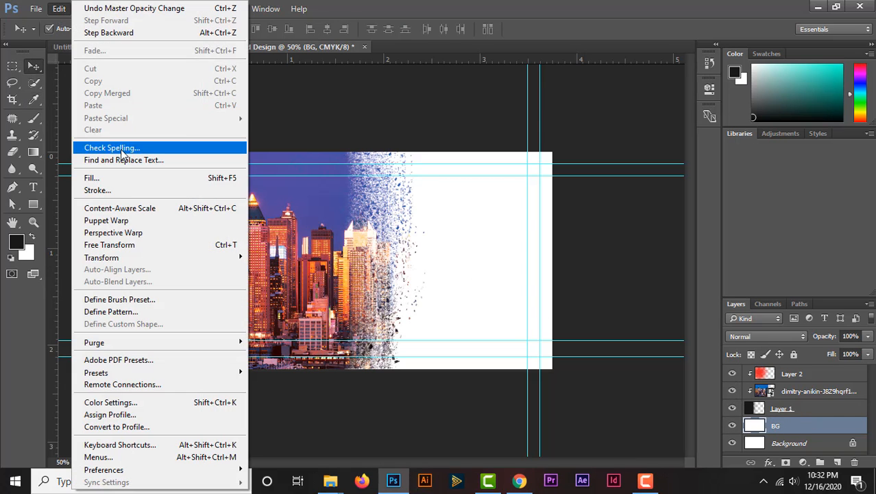
click(432, 97)
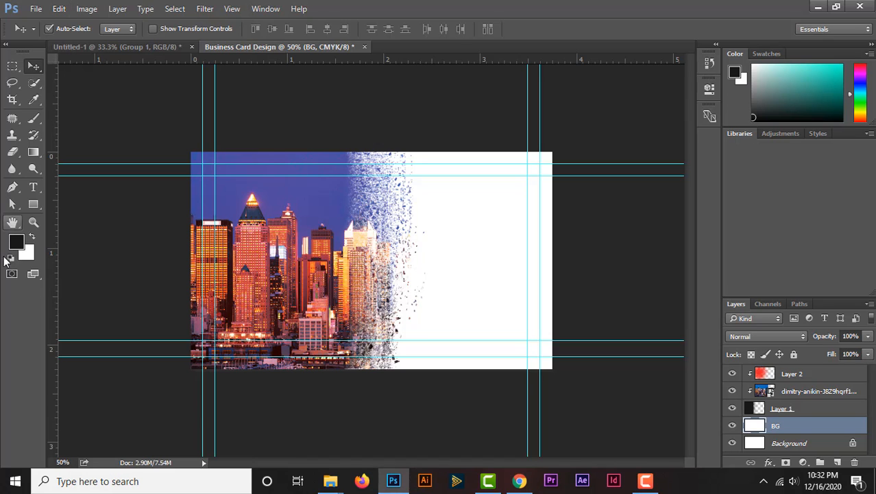
click(32, 237)
click(59, 9)
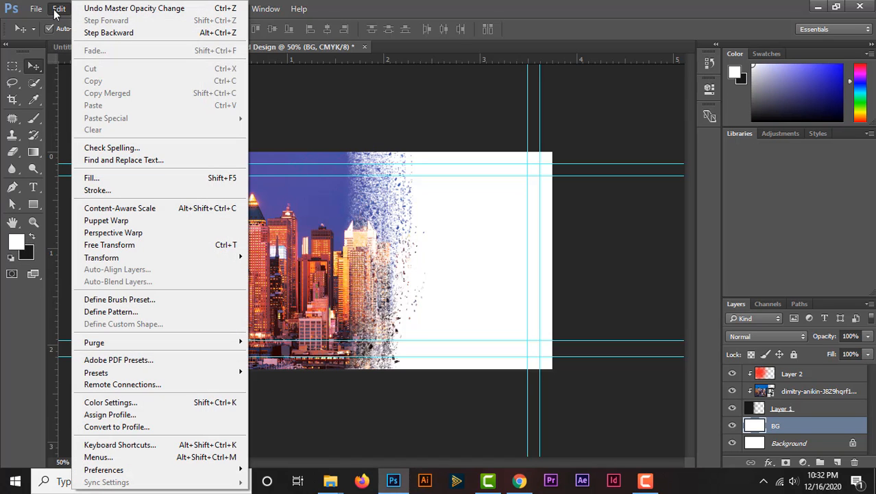
click(120, 179)
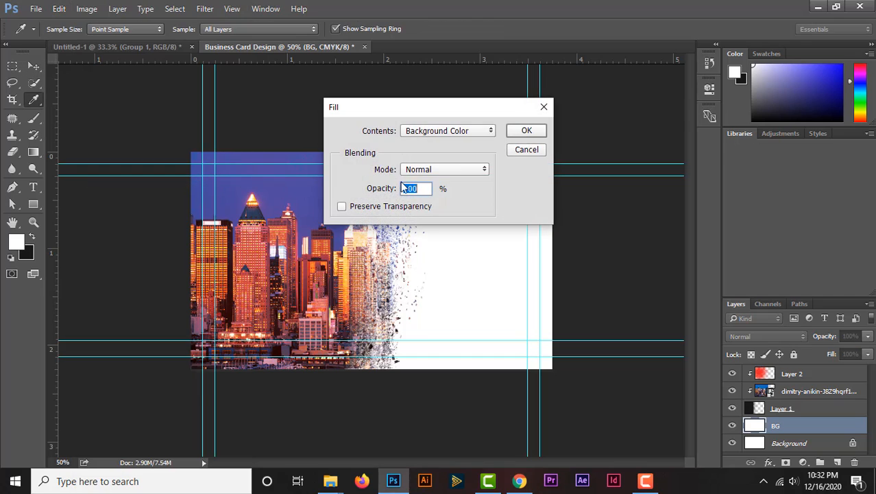
click(526, 130)
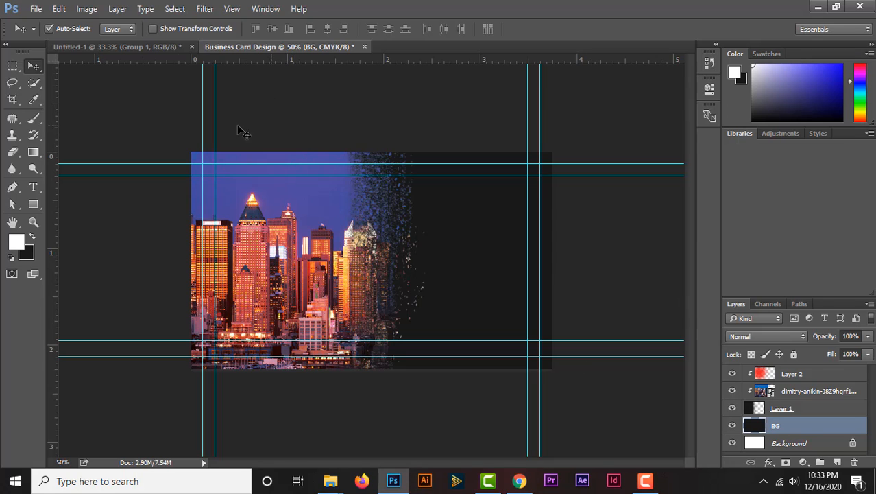
Shift the skyline photo left to X 279 px within its clipping shape.
click(798, 396)
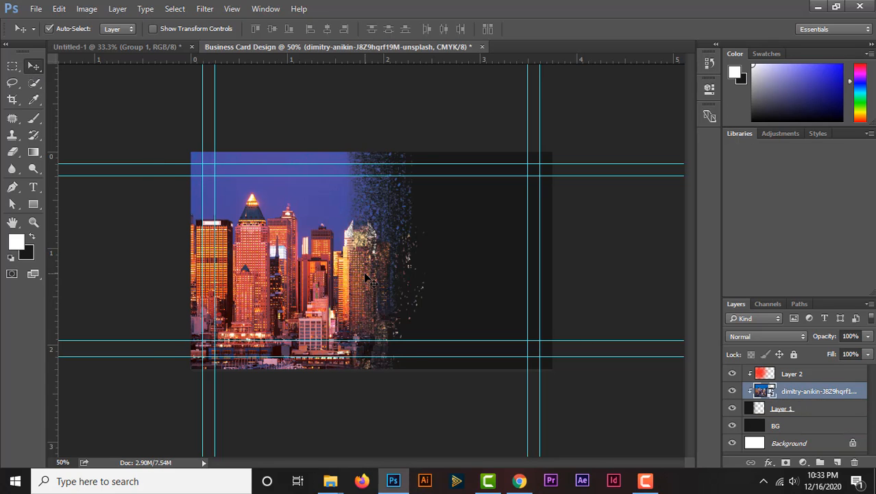
key(ctrl+t)
mouse_move(347, 255)
mouse_down()
mouse_move(328, 255)
mouse_move(336, 257)
mouse_up()
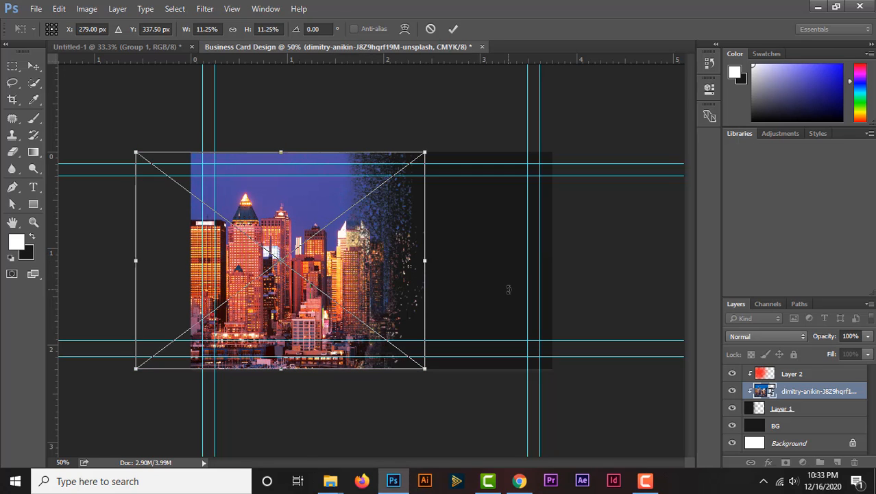
key(Return)
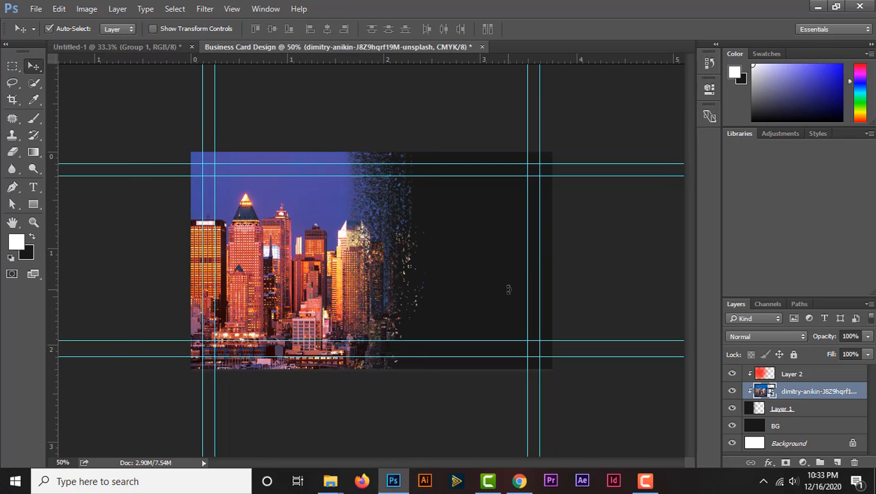
click(786, 373)
drag(371, 225, 371, 225)
click(396, 236)
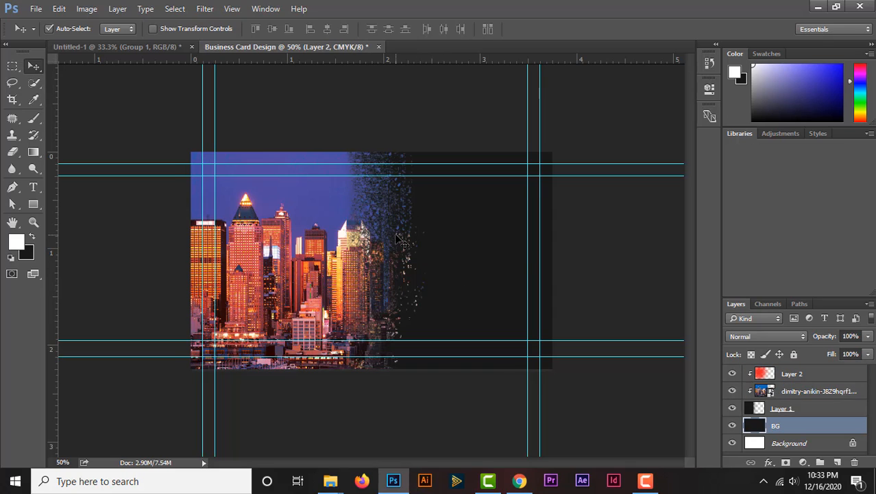
Transform the Layer 1 clipping shape so its dispersing shard edge sits slightly farther left on the card.
click(791, 410)
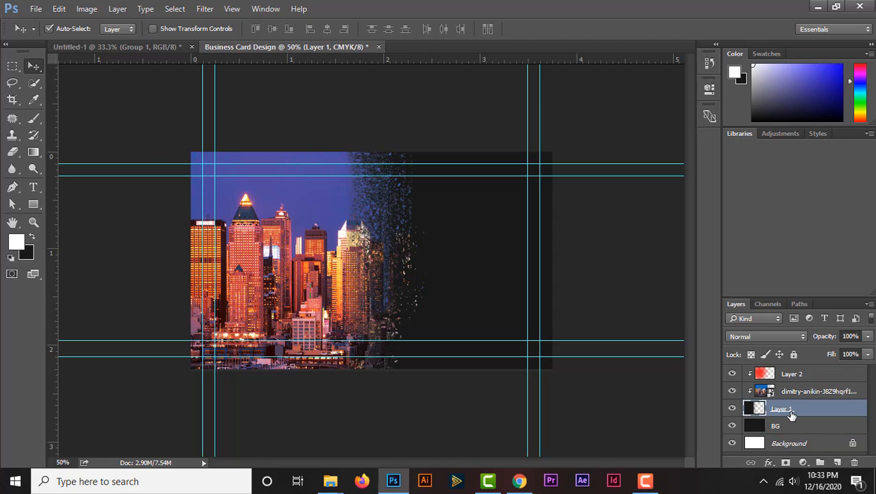
key(ctrl+t)
drag(345, 267, 346, 233)
key(Return)
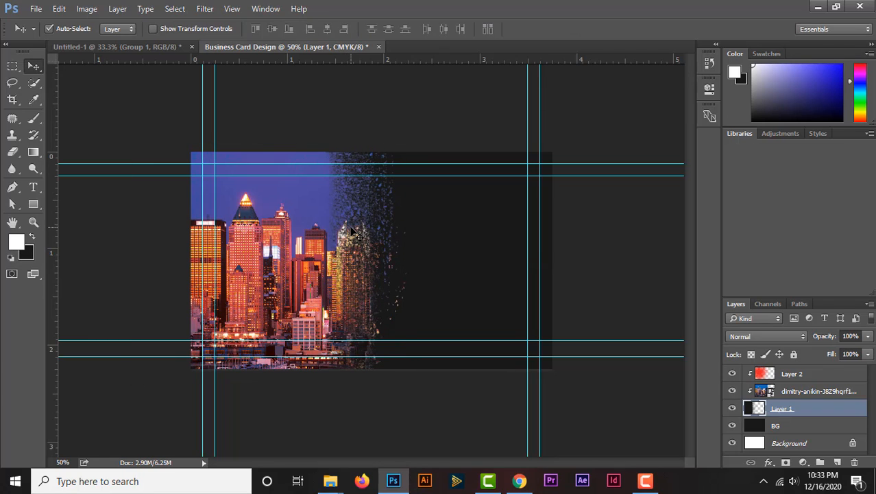
Switch to the Untitled-1 document and select the full-name and "ceo & founder" text layers together.
click(124, 47)
scroll(792, 426, down, 3)
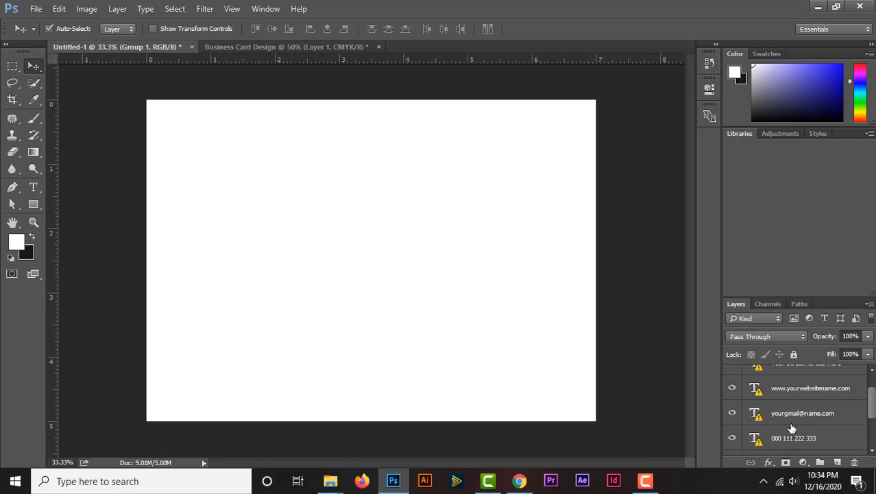
click(792, 425)
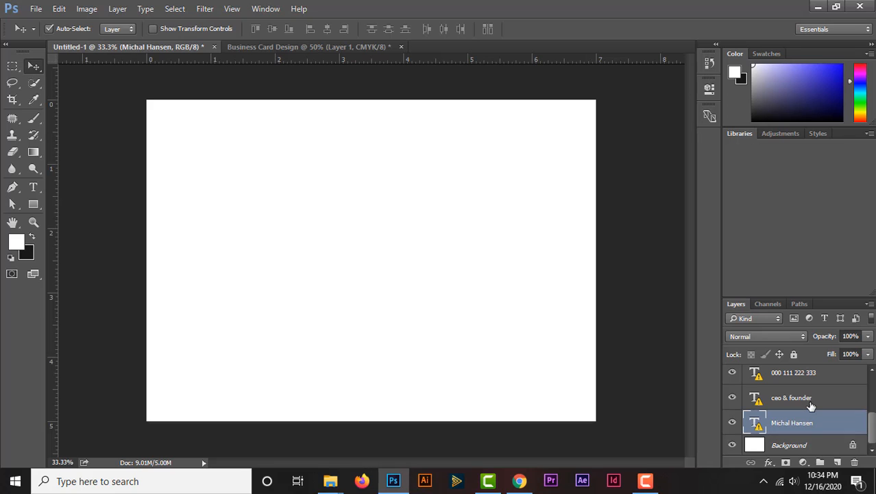
shift+click(809, 405)
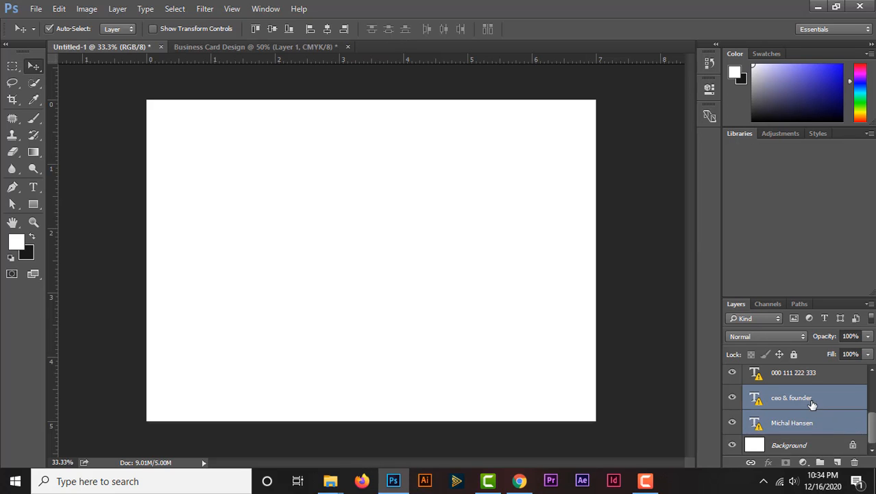
click(559, 363)
click(401, 221)
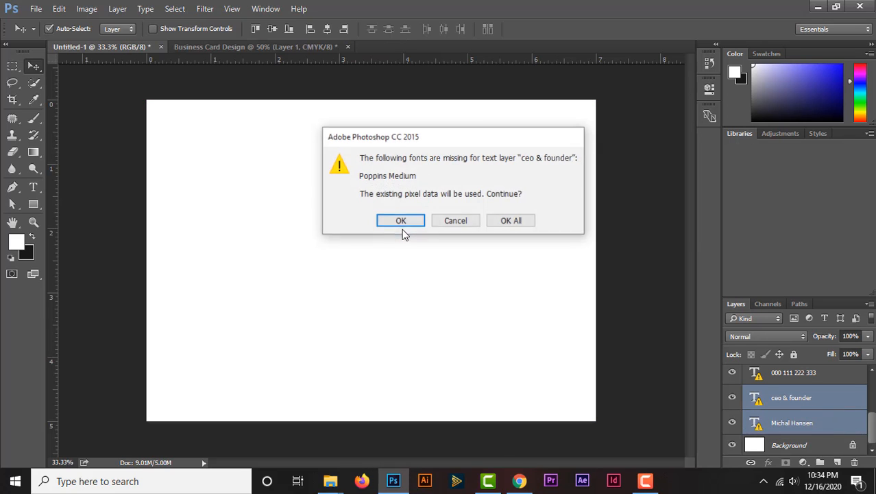
click(401, 223)
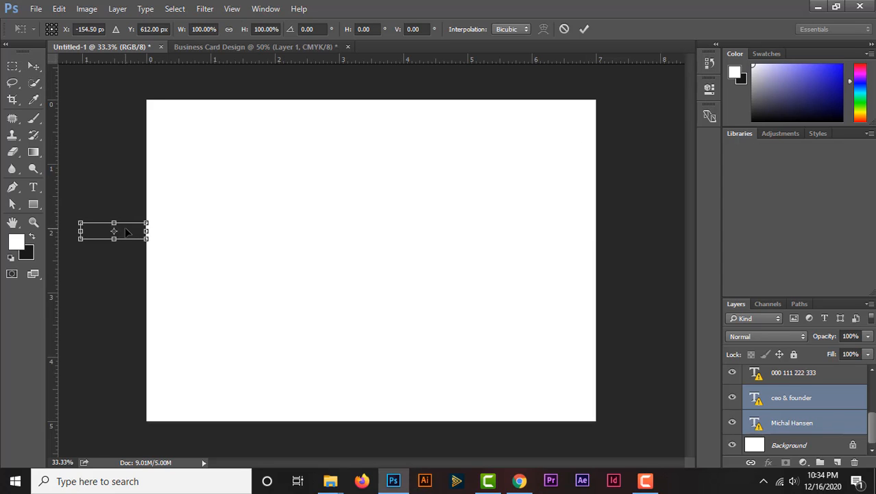
drag(125, 232, 140, 319)
scroll(808, 398, down, 3)
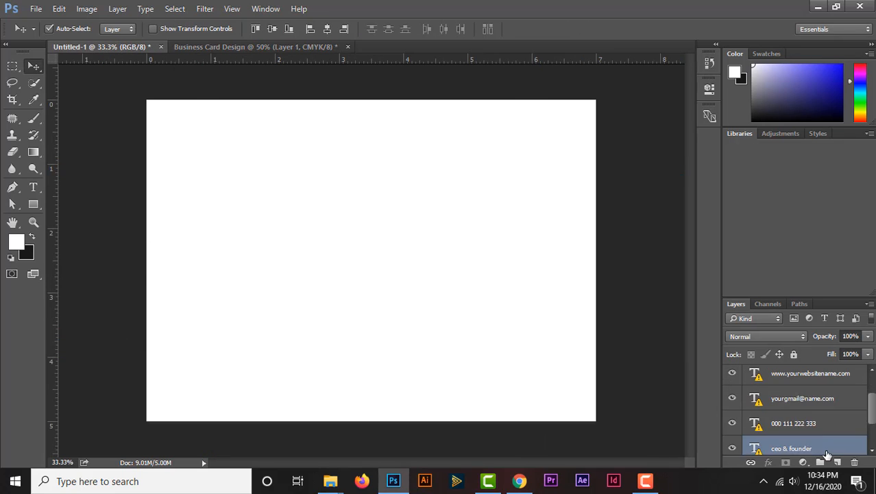
key(t)
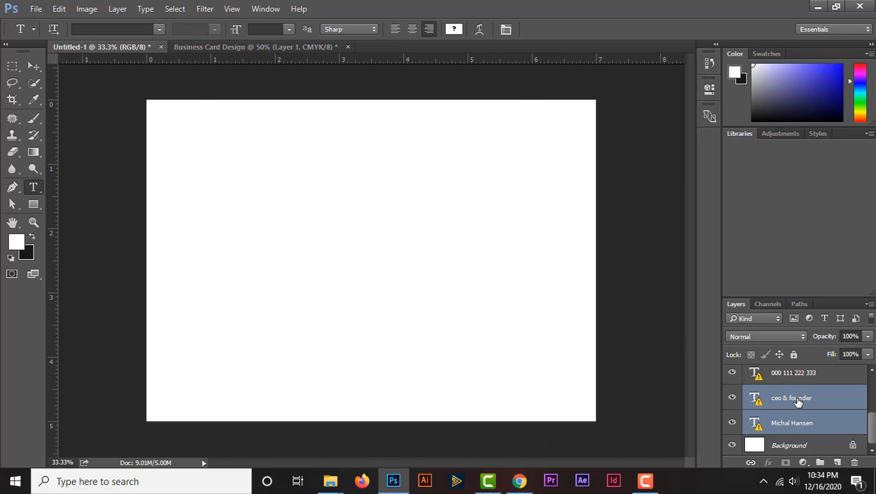
Transform the selected name and job-title layers with their existing pixel data, moving them onto the white canvas, and apply the transformation.
key(ctrl+t)
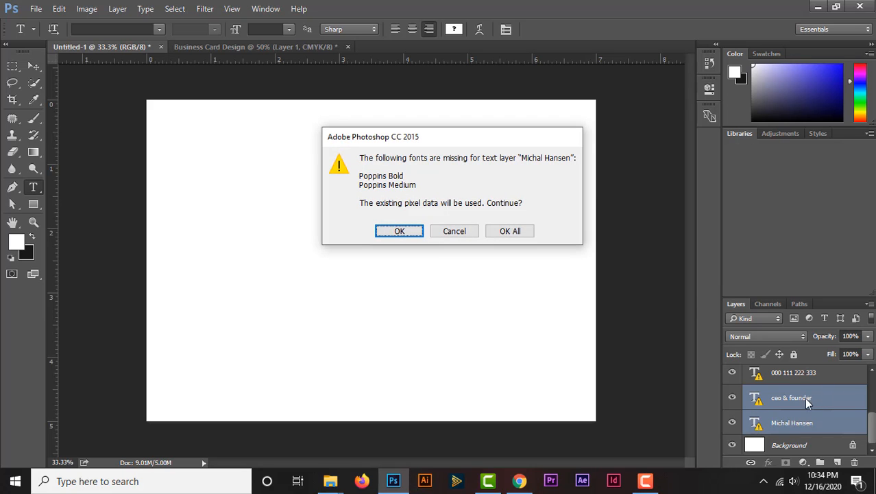
click(511, 230)
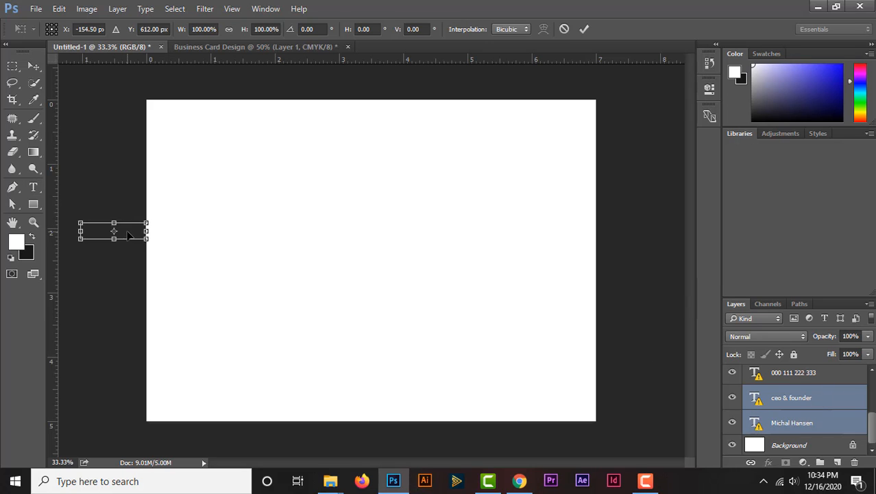
drag(130, 236, 339, 238)
click(34, 66)
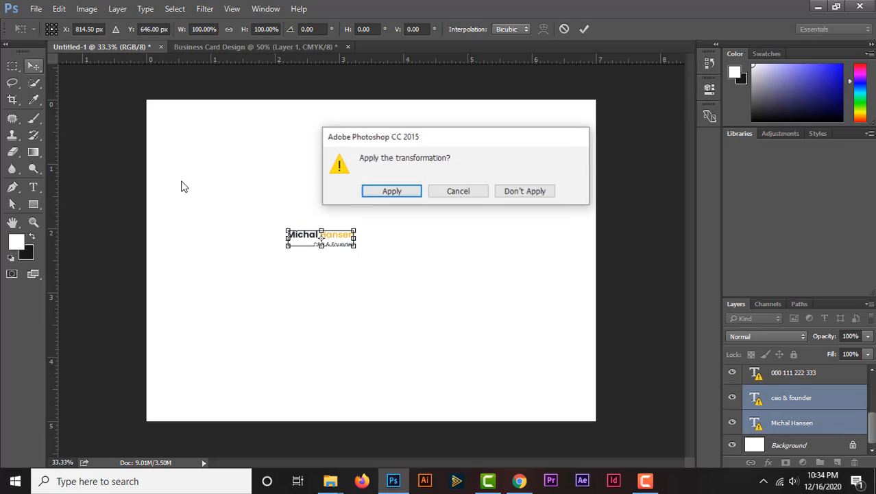
click(390, 190)
click(415, 264)
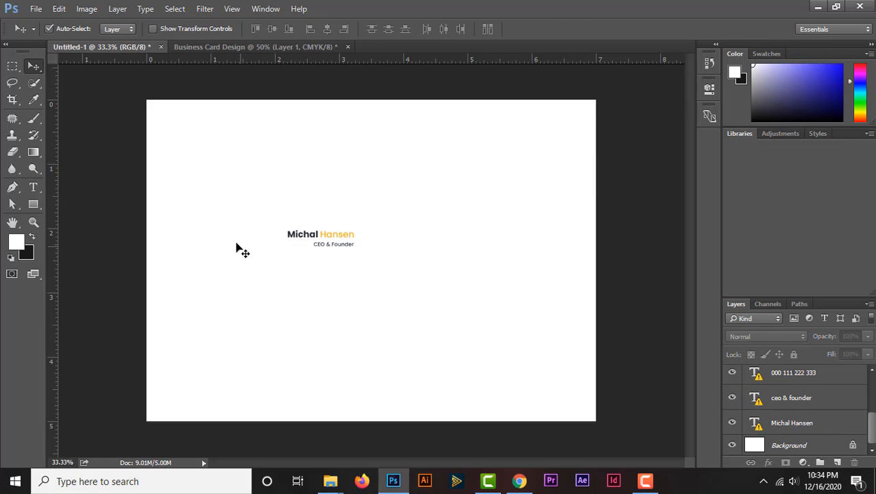
Copy the name text and the "CEO & Founder" text separately from Untitled-1 into the Business Card Design document's dark area.
drag(324, 240, 479, 209)
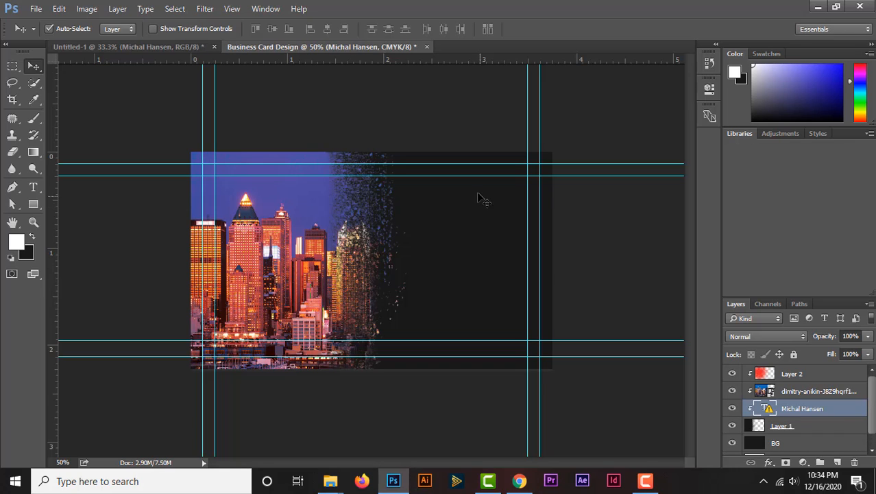
click(125, 47)
drag(336, 248, 486, 255)
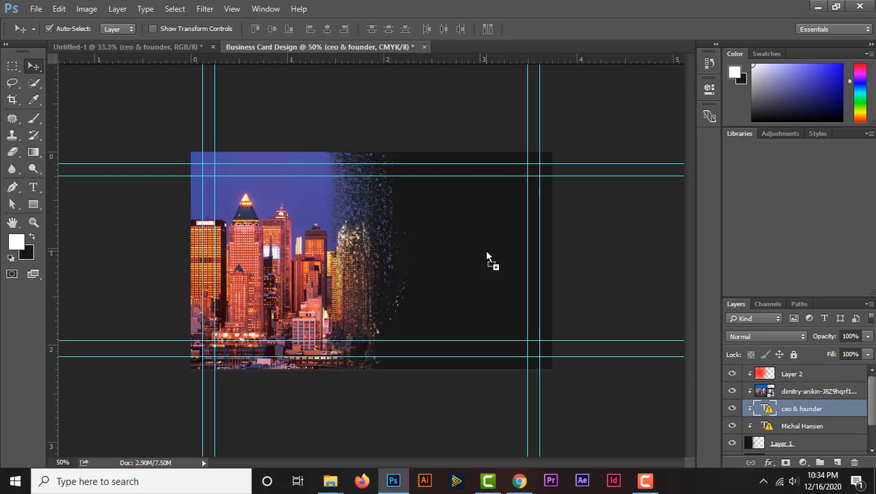
Try moving Layer 1 above the name and job-title text layers, and undo the reordering.
click(786, 426)
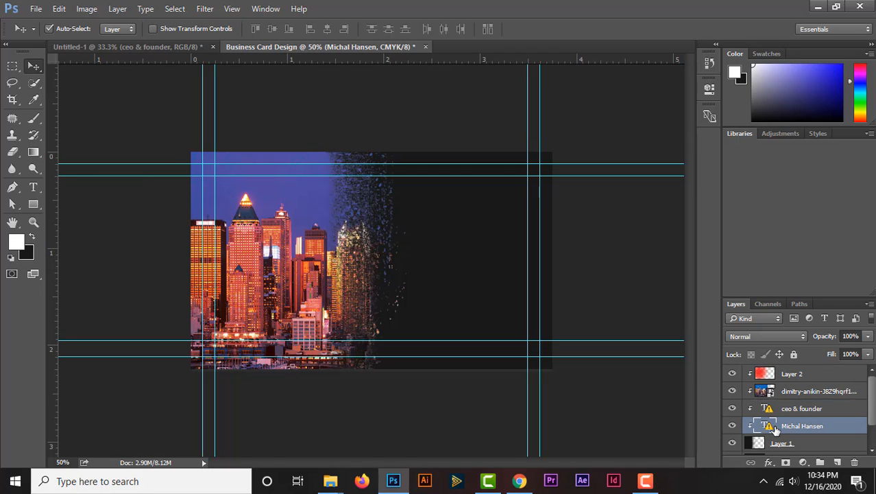
scroll(775, 428, down, 2)
scroll(813, 419, up, 1)
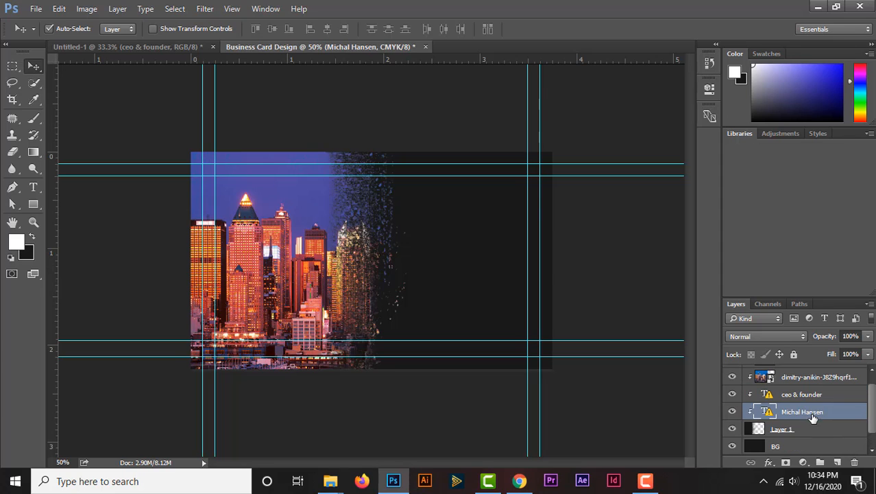
drag(796, 432, 796, 385)
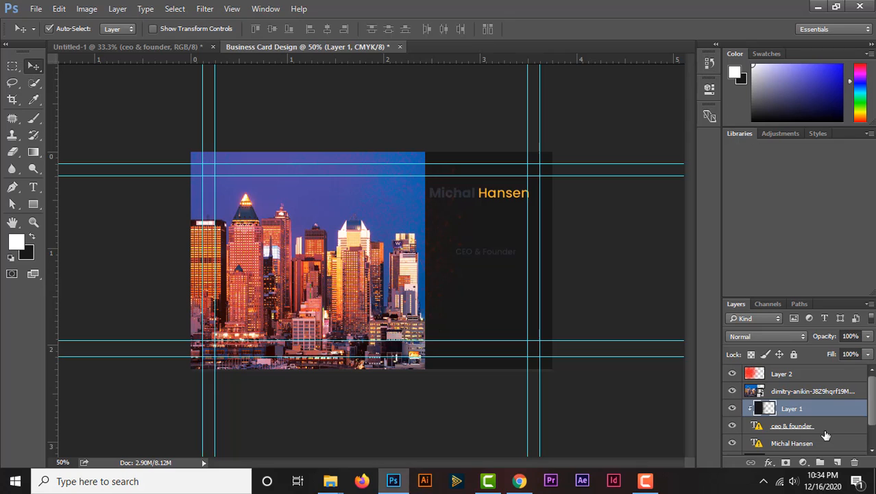
scroll(828, 432, down, 1)
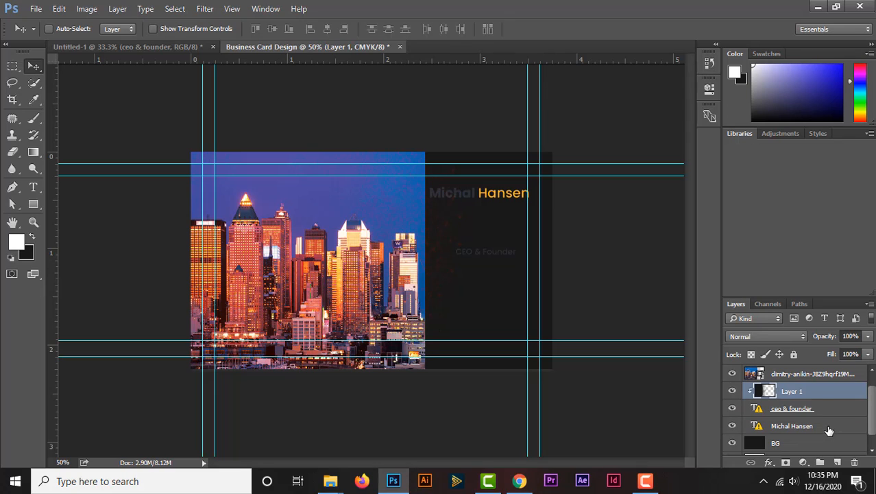
key(ctrl+z)
scroll(821, 416, up, 1)
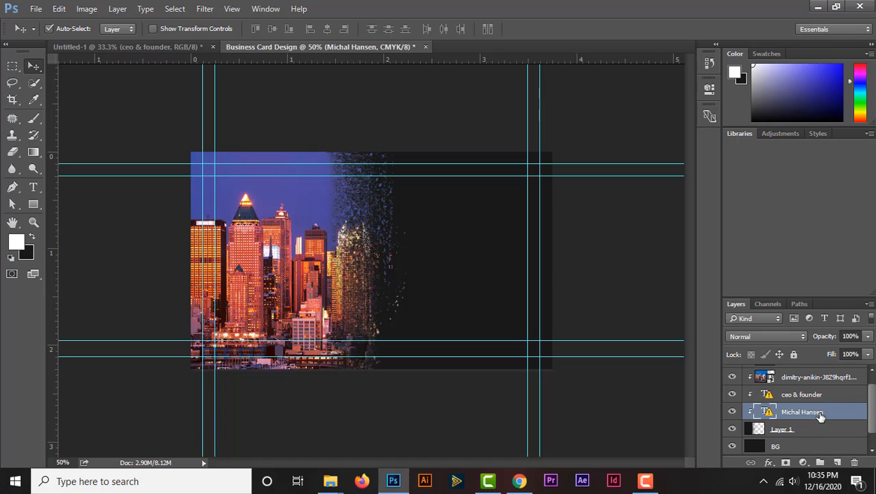
Reorder the name and "ceo & founder" text layers so both sit between Layer 1 and BG, outside the clipping group.
scroll(821, 419, down, 1)
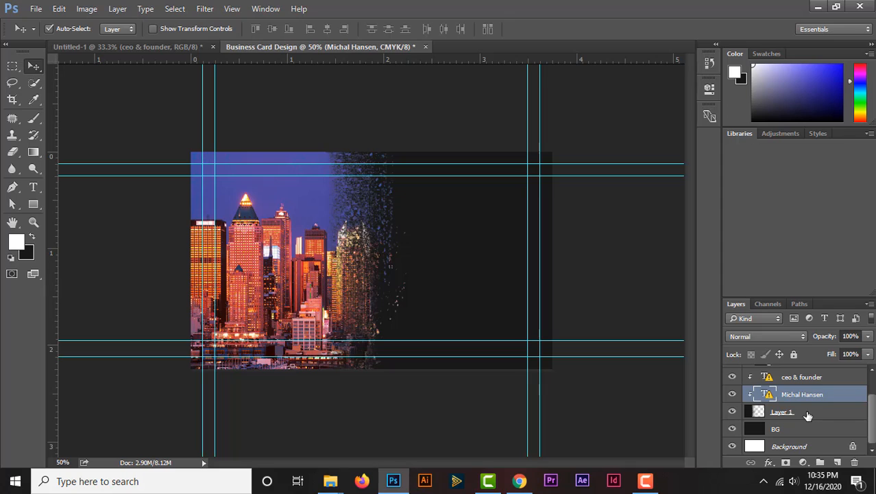
scroll(808, 415, up, 1)
scroll(808, 415, down, 1)
drag(793, 413, 793, 413)
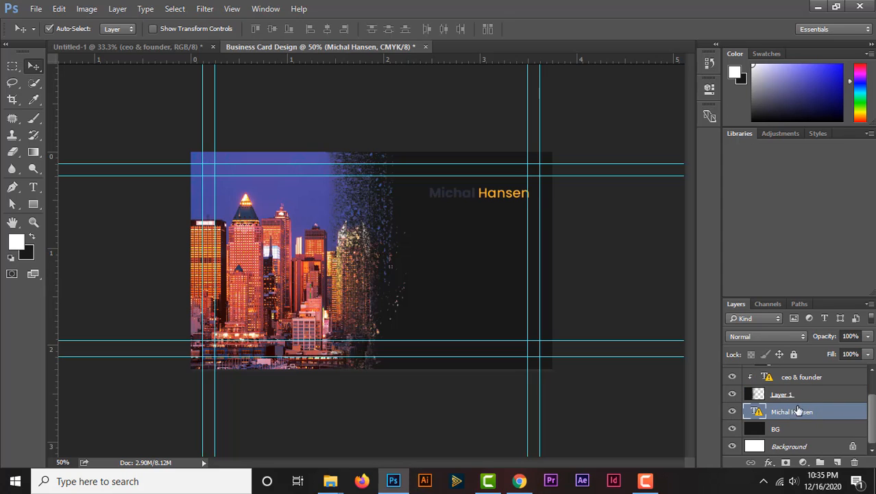
drag(801, 380, 801, 407)
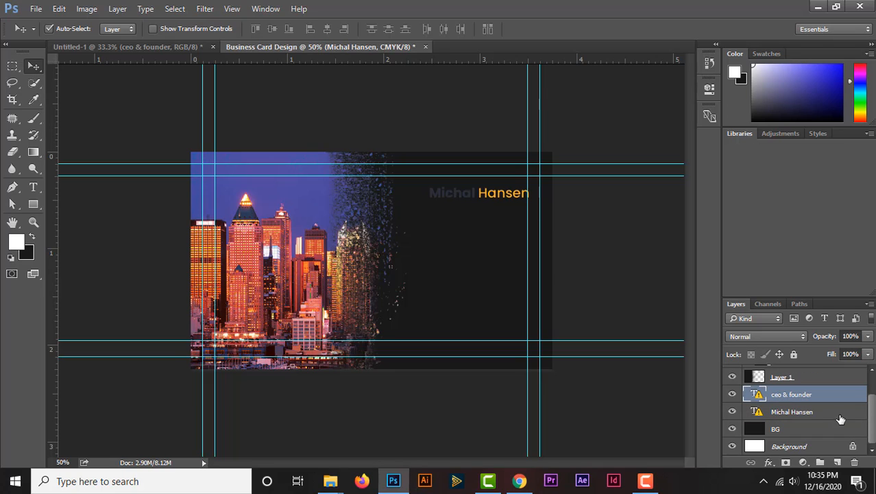
Move the name text into the card's upper-right inner guide corner and change its font to Nexa Bold Regular, accepting font substitution.
click(499, 198)
drag(498, 198, 491, 189)
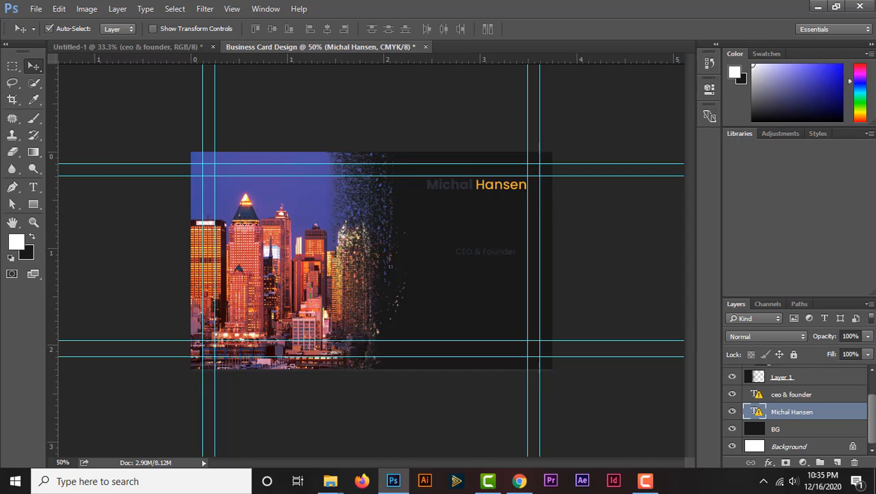
double_click(757, 412)
click(427, 229)
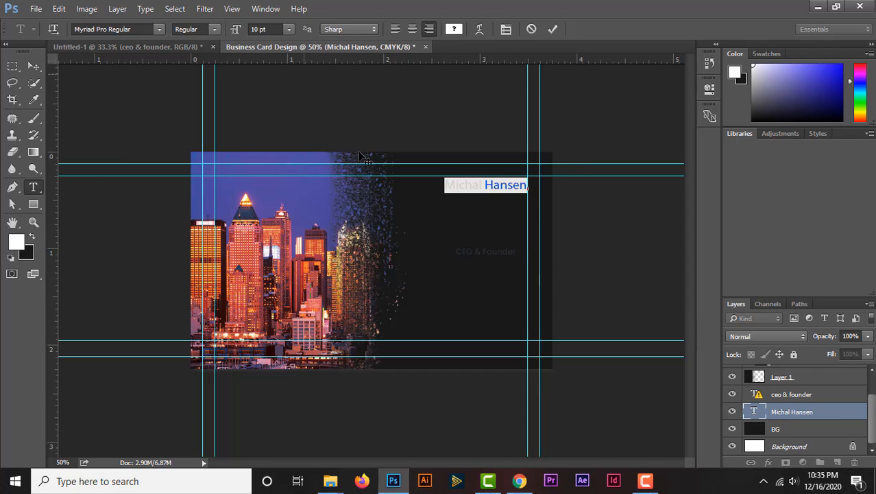
click(137, 30)
text(Nexa)
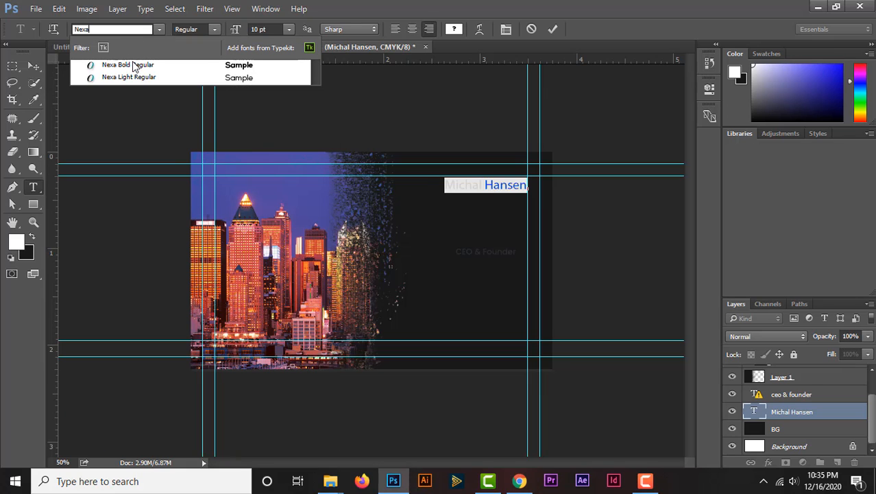
click(134, 66)
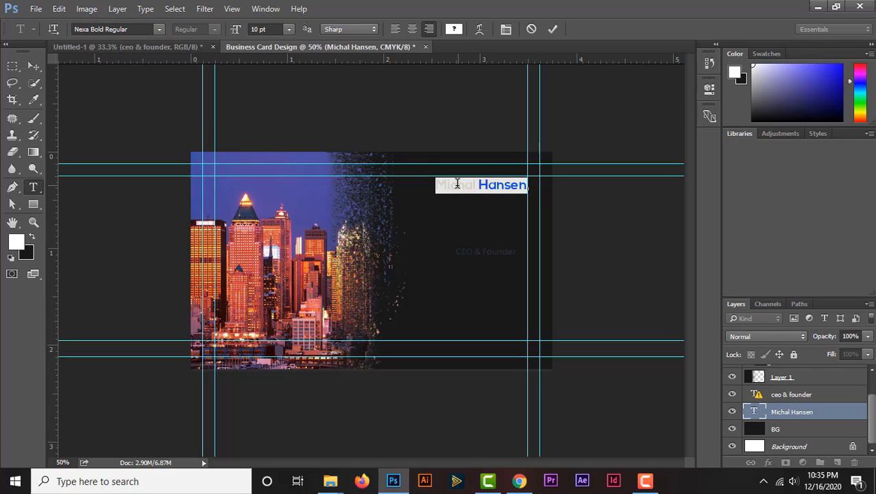
Color the entire name text white (ffffff) and commit the text edit.
drag(441, 188, 546, 186)
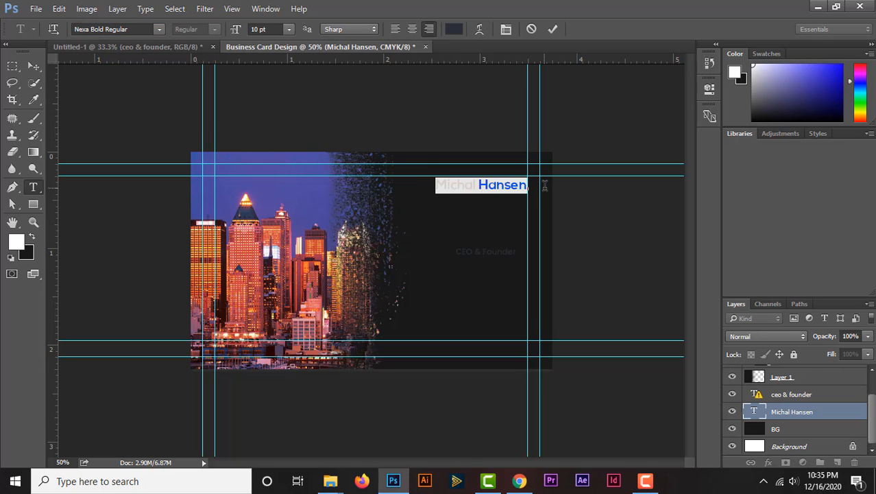
click(18, 240)
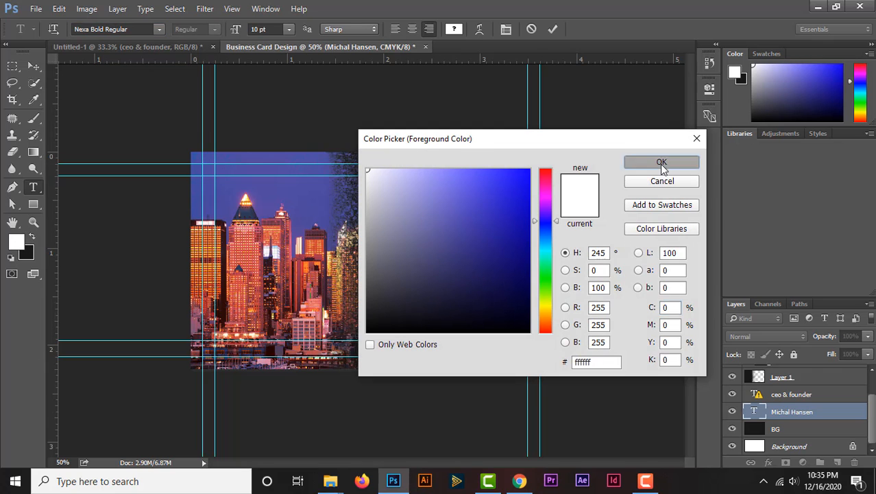
click(659, 165)
click(37, 67)
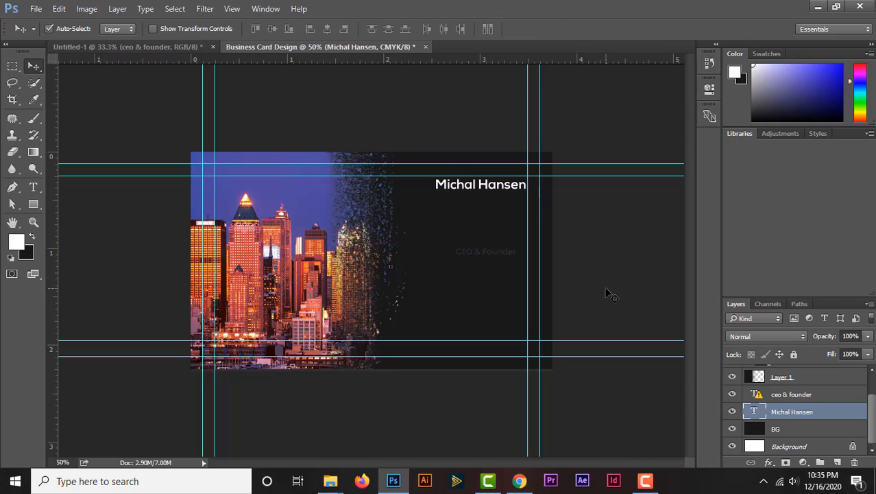
Place the "CEO & Founder" text right-aligned beneath the name and change its font to Nexa Light Regular, accepting font substitution.
drag(484, 257, 493, 200)
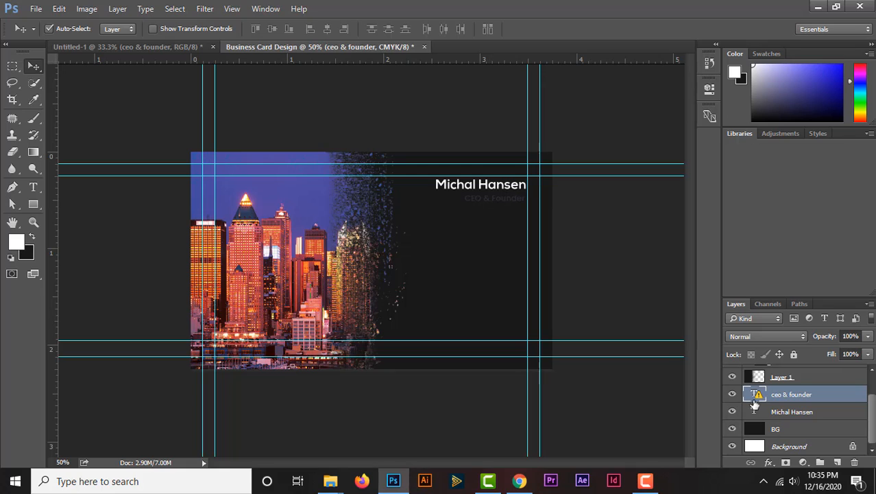
double_click(757, 396)
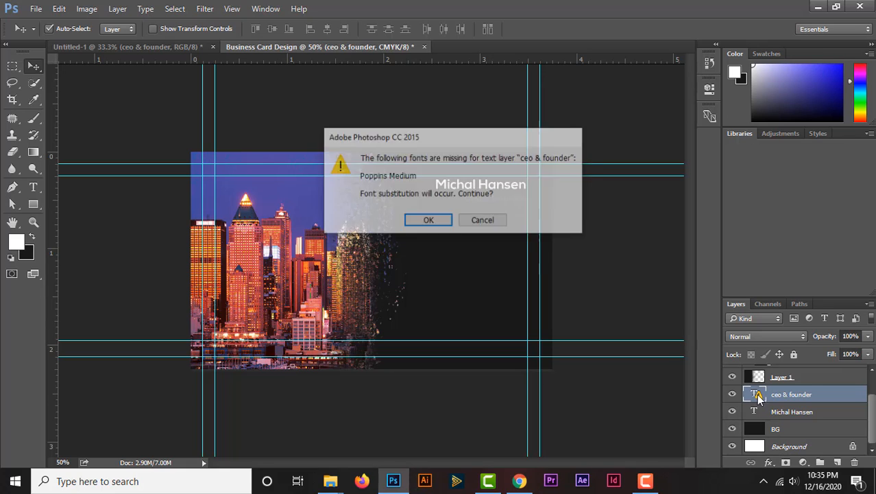
click(428, 220)
click(141, 30)
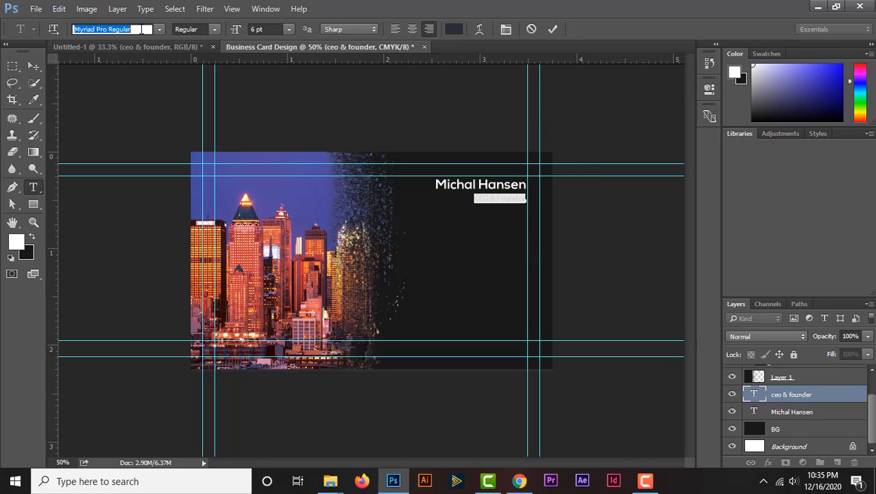
text(nexa)
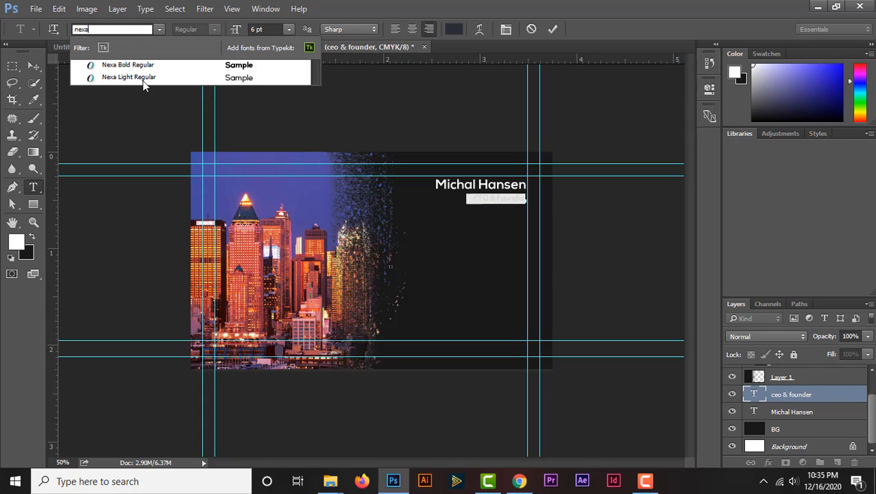
click(139, 77)
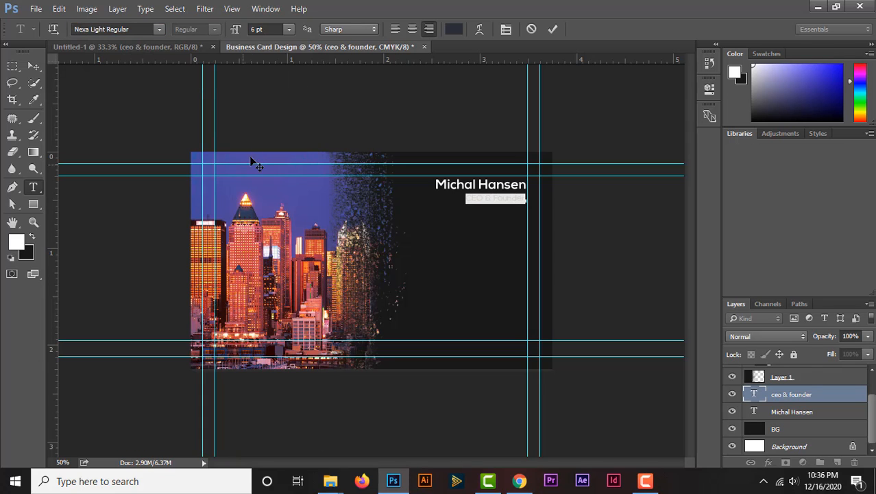
Color the "CEO & Founder" text white (ffffff) and commit the text edit.
click(22, 242)
drag(389, 180, 330, 147)
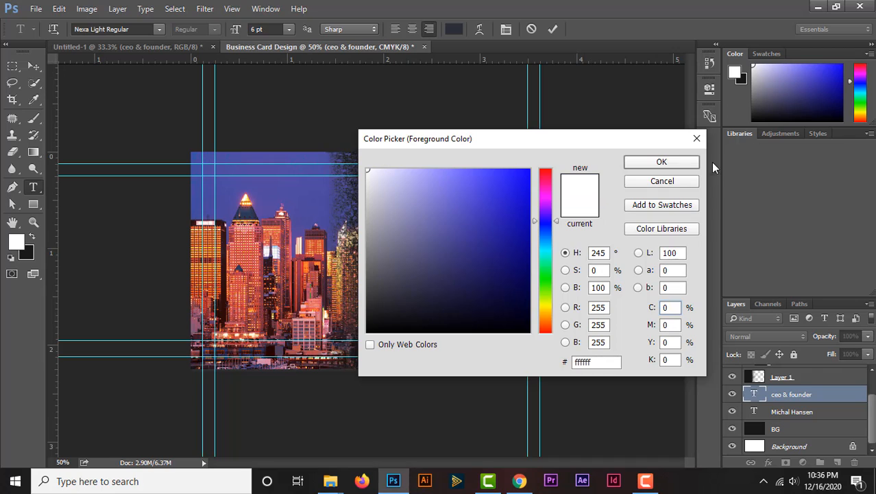
click(676, 166)
click(33, 66)
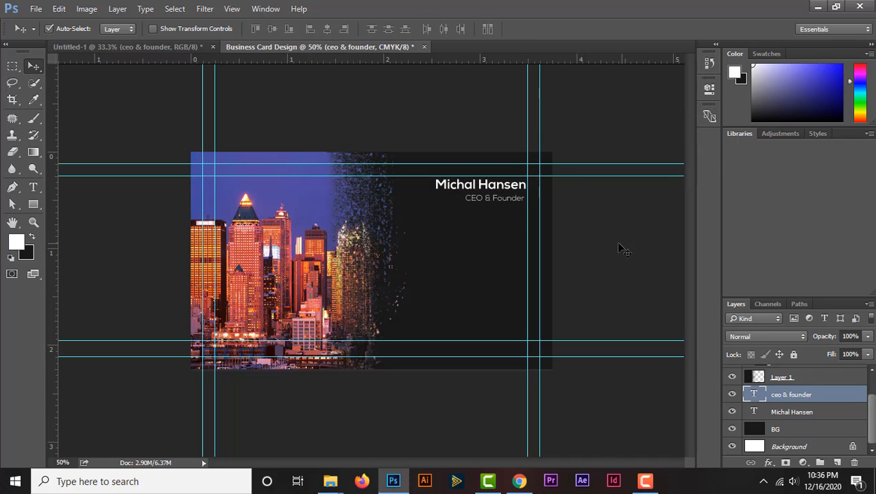
Draw a white rectangle bar about 172 × 5 px beneath "CEO & Founder", ending at the card's right inner guide.
click(584, 257)
drag(34, 204, 84, 205)
drag(472, 206, 527, 207)
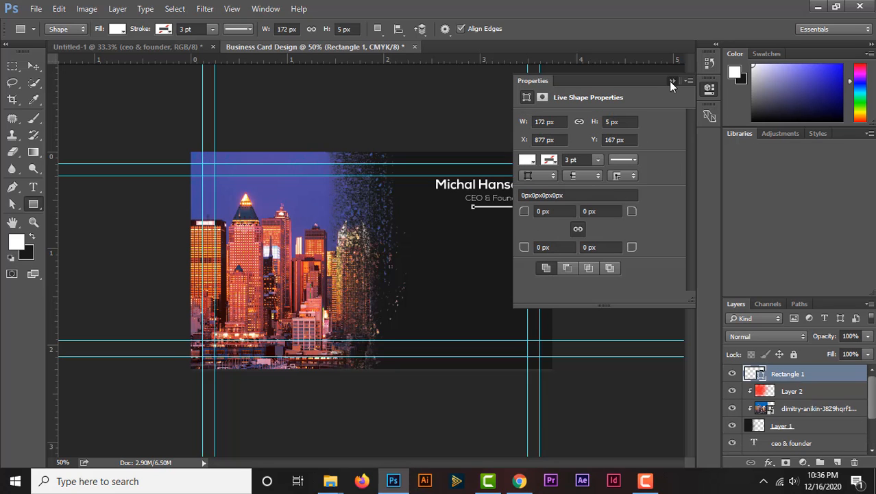
click(672, 82)
click(33, 66)
click(590, 264)
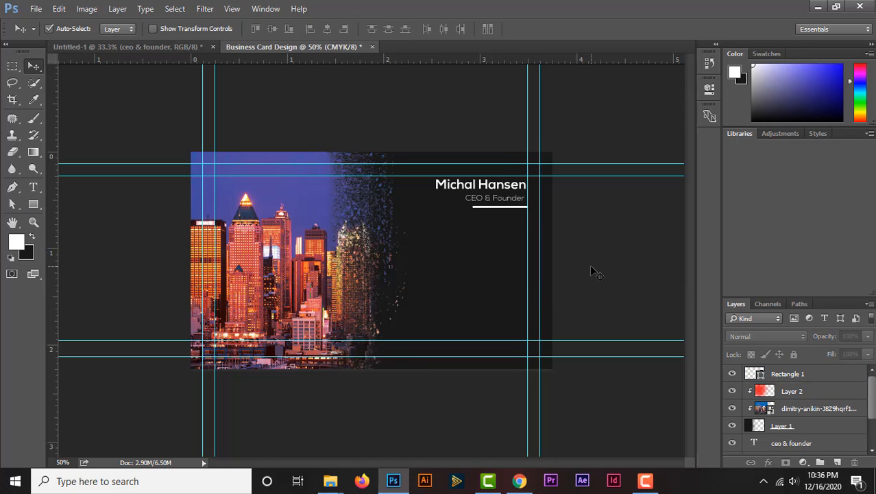
Switch to the Untitled-1 document and look through its layers for the phone, e-mail, website and address text.
click(151, 47)
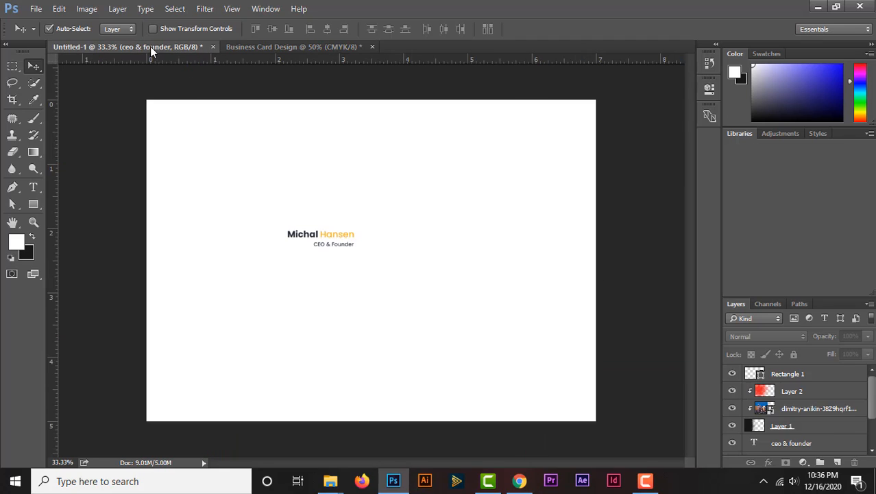
scroll(823, 411, up, 2)
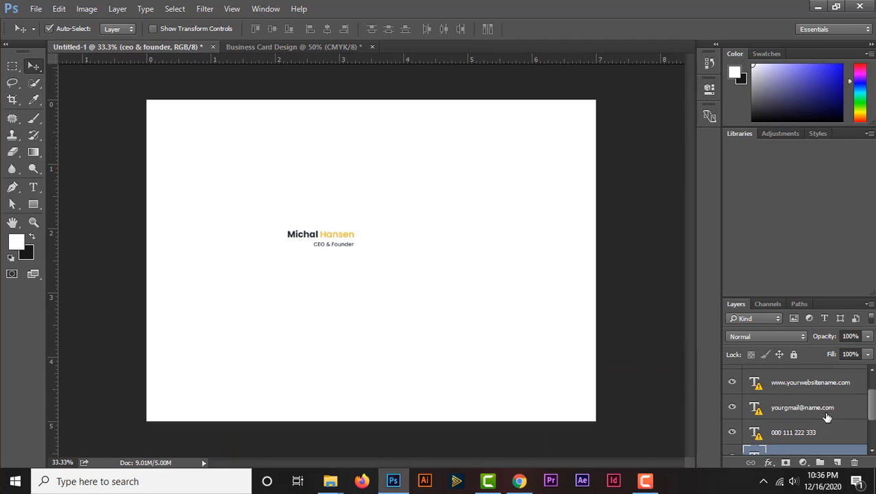
scroll(815, 399, up, 1)
click(799, 389)
scroll(807, 425, up, 1)
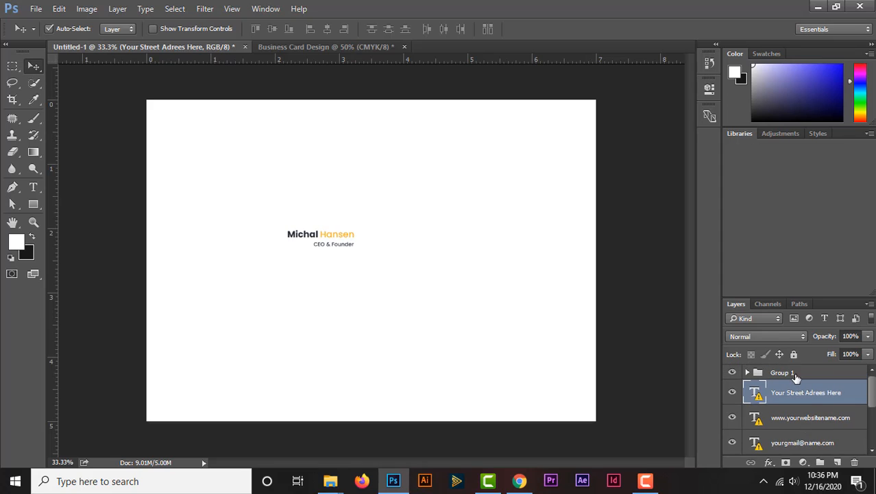
click(792, 374)
right_click(792, 375)
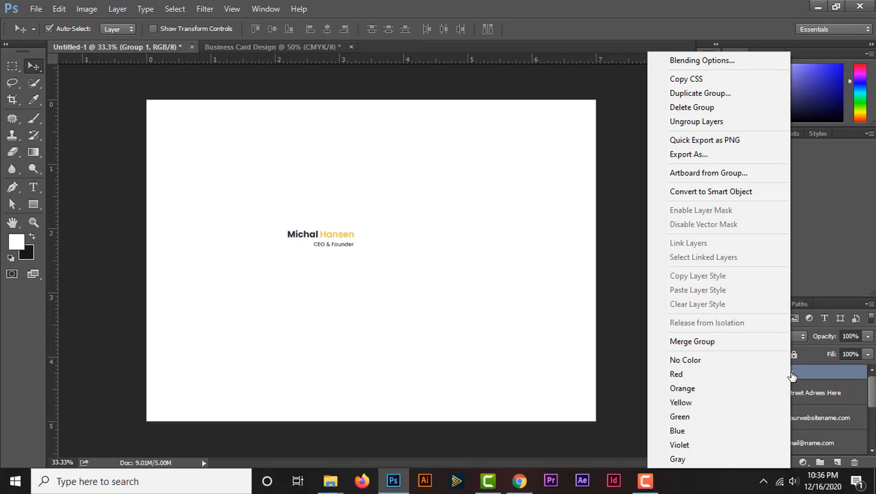
click(823, 395)
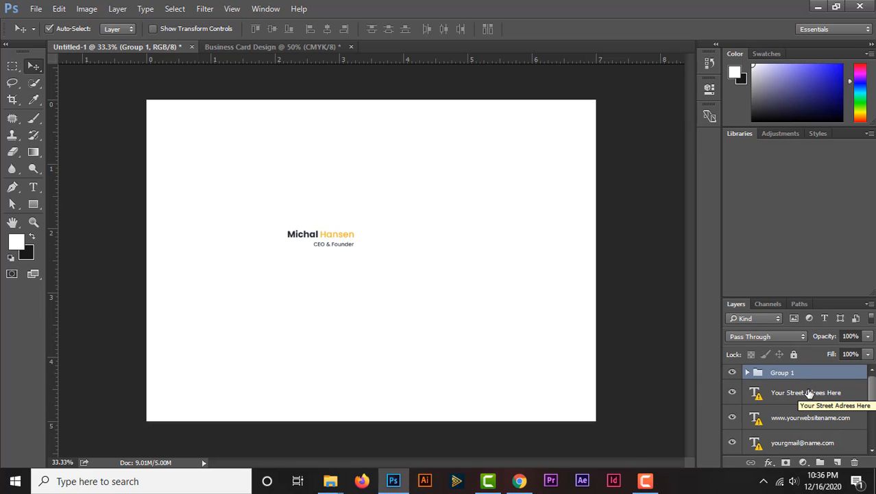
Select the phone, e-mail, website and address text layers together and move them from outside the canvas to beside the name.
click(809, 393)
shift+click(812, 418)
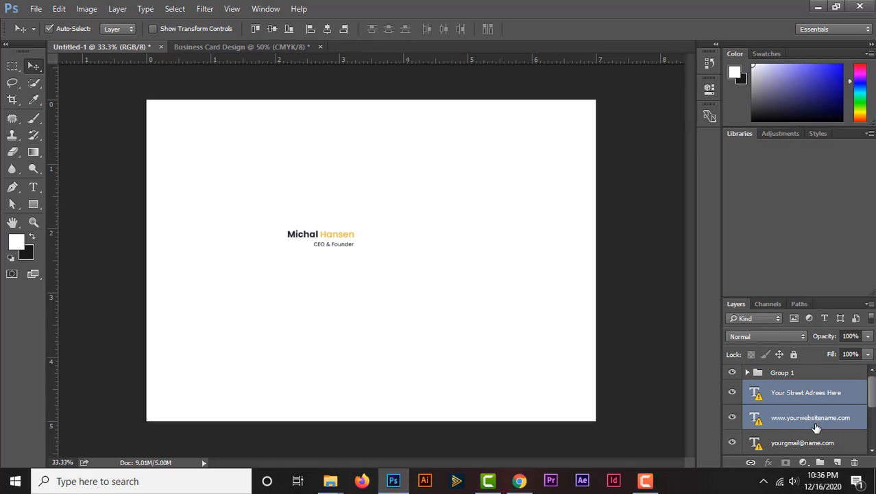
shift+click(817, 443)
scroll(821, 432, down, 1)
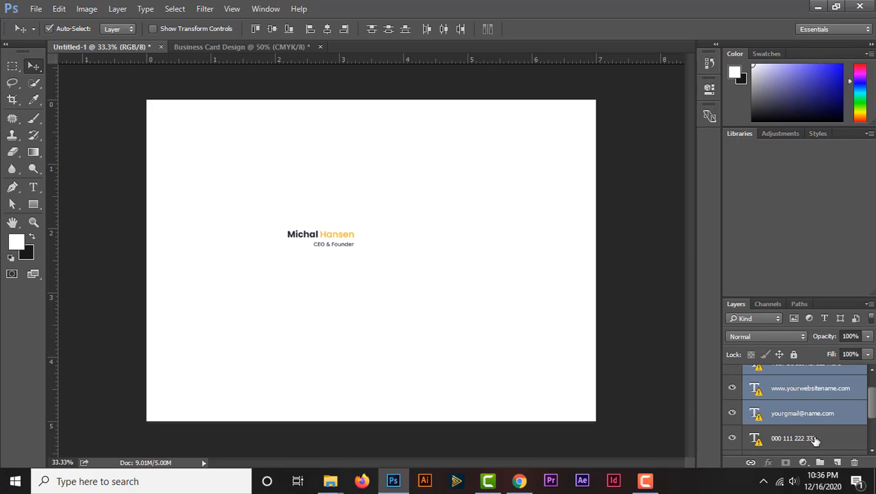
shift+click(814, 440)
scroll(815, 440, down, 1)
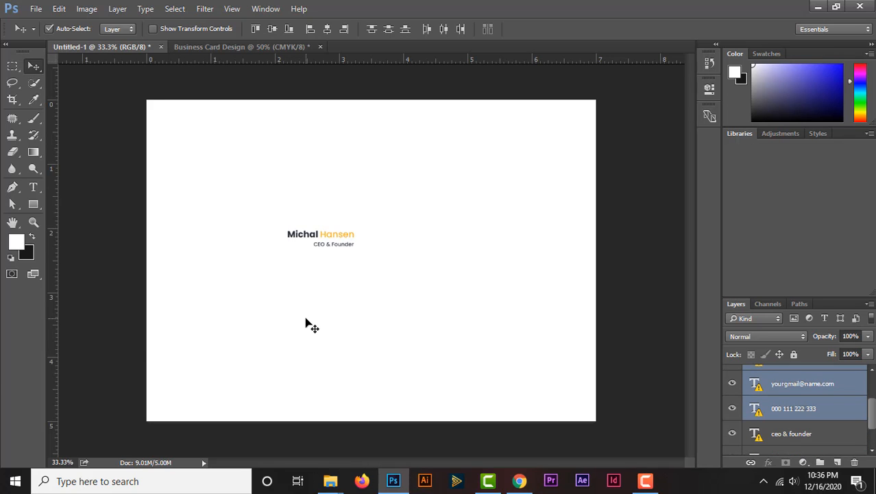
key(ctrl+t)
click(511, 219)
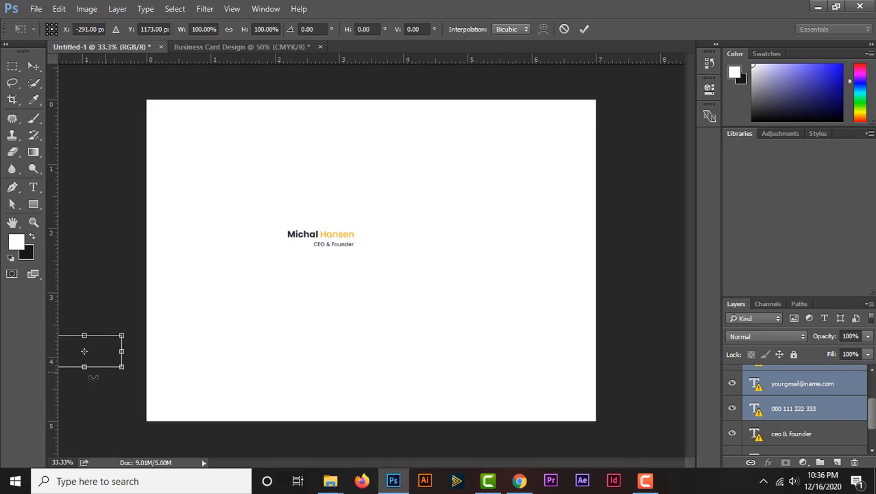
drag(85, 351, 454, 326)
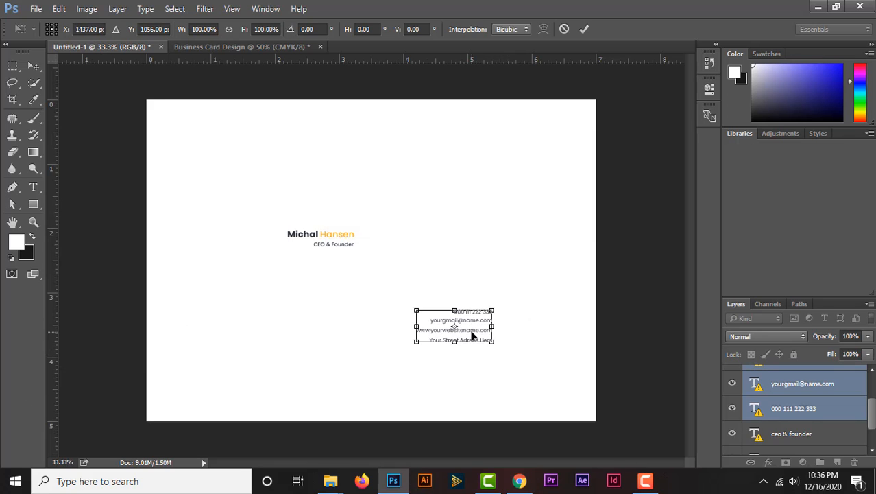
drag(475, 319, 439, 209)
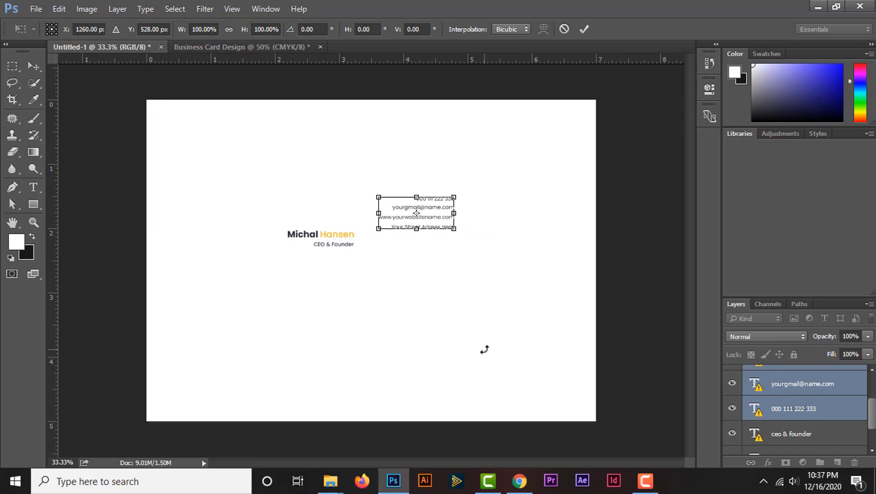
key(Return)
click(509, 298)
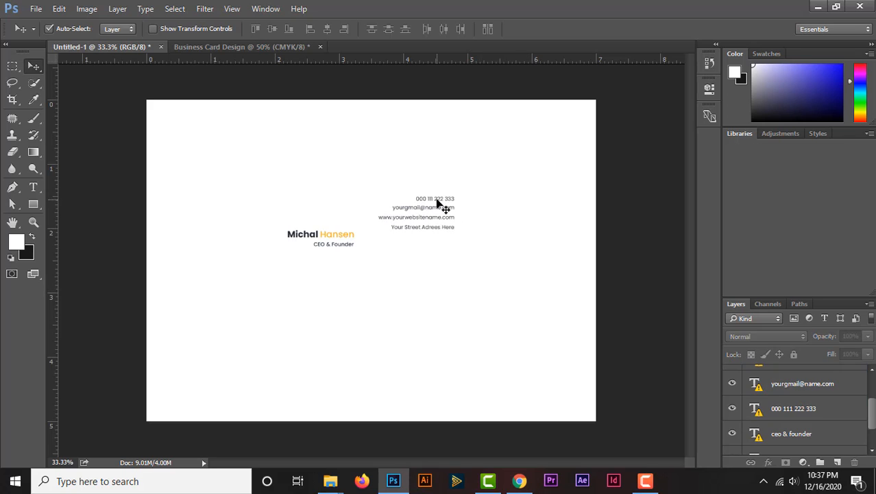
Copy the phone, e-mail, website and street address lines individually into the business card, stacked against the right inner guide.
drag(439, 204, 506, 273)
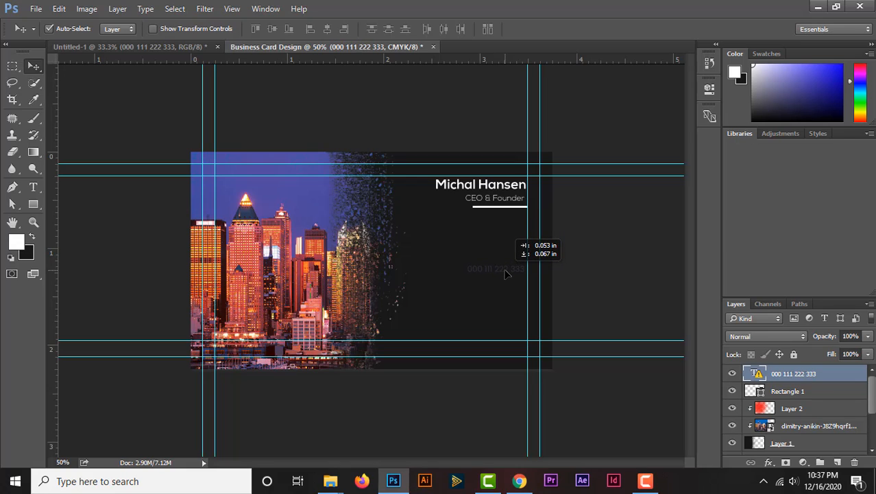
drag(505, 274, 505, 274)
click(189, 48)
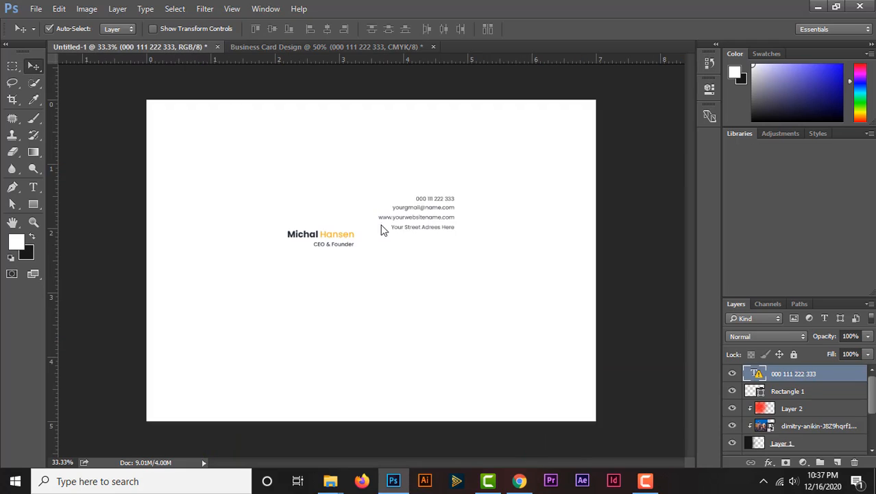
drag(426, 207, 499, 287)
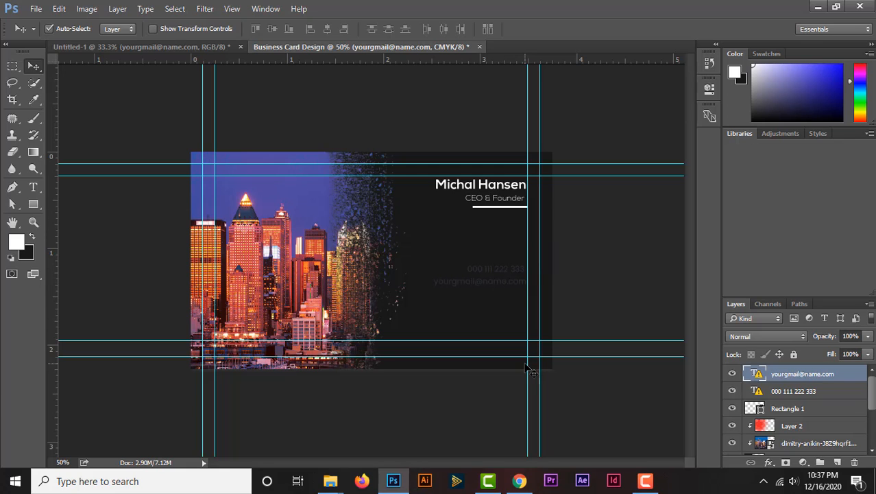
click(166, 45)
drag(427, 218, 498, 300)
click(186, 45)
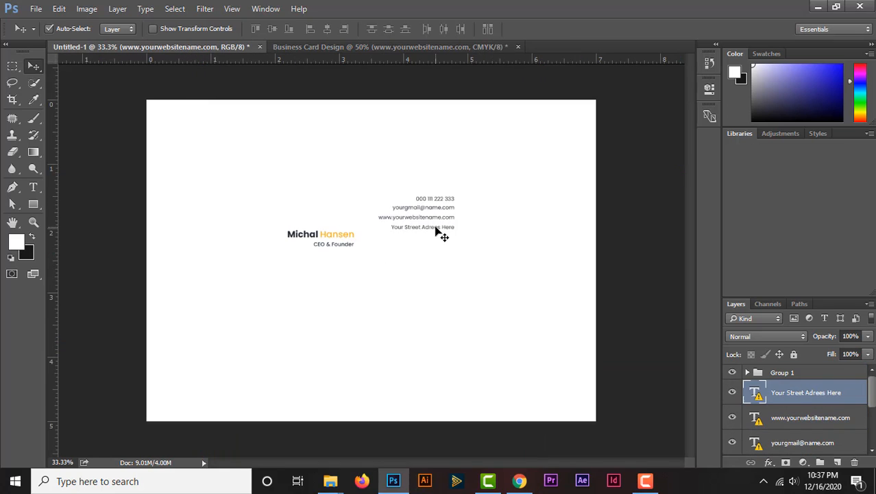
drag(435, 228, 498, 308)
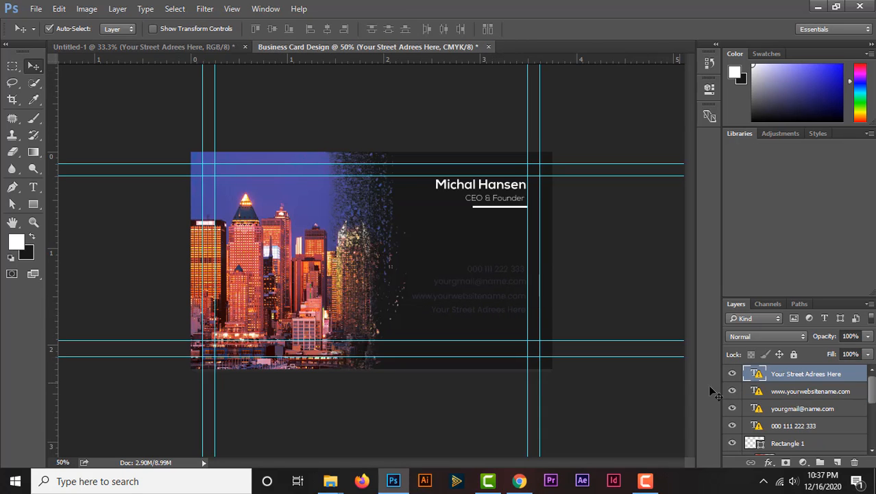
Accept font substitution for the missing Poppins Regular on the address, website, e-mail and phone text layers.
click(446, 221)
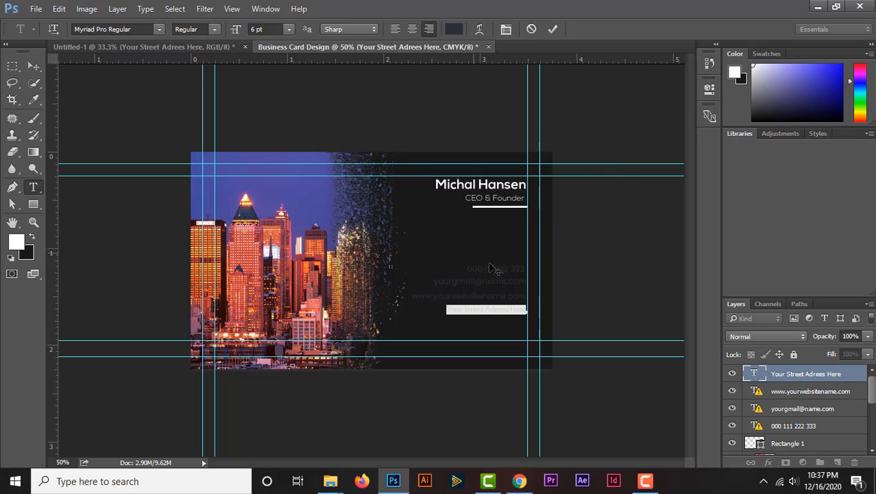
double_click(756, 391)
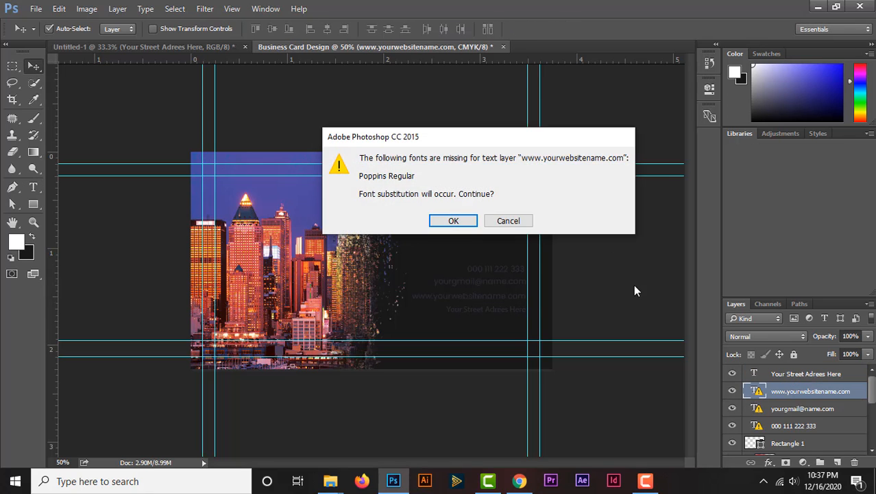
click(454, 221)
double_click(755, 408)
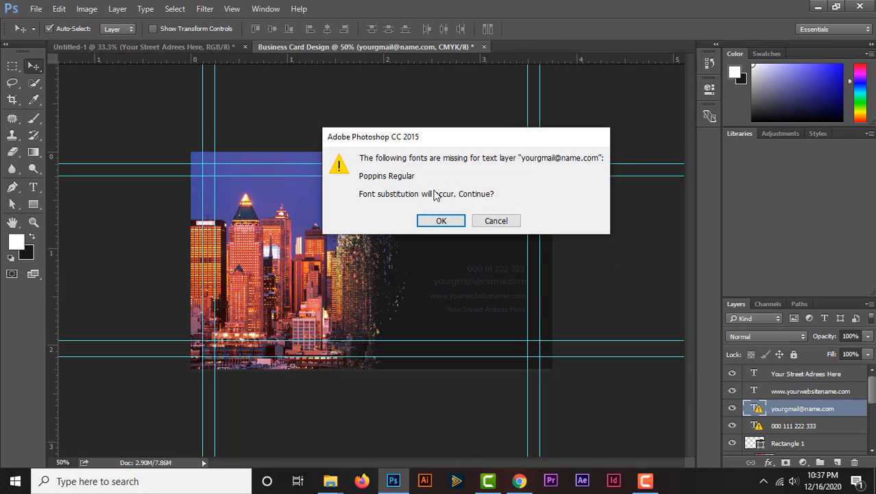
click(441, 221)
double_click(756, 425)
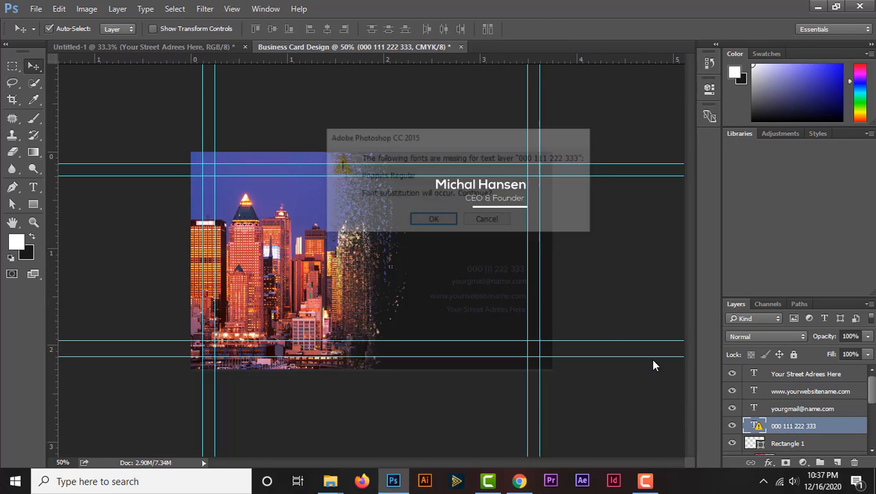
click(439, 220)
Align the right edges of the phone and e-mail lines, and undo a trial vertical-center alignment.
click(814, 415)
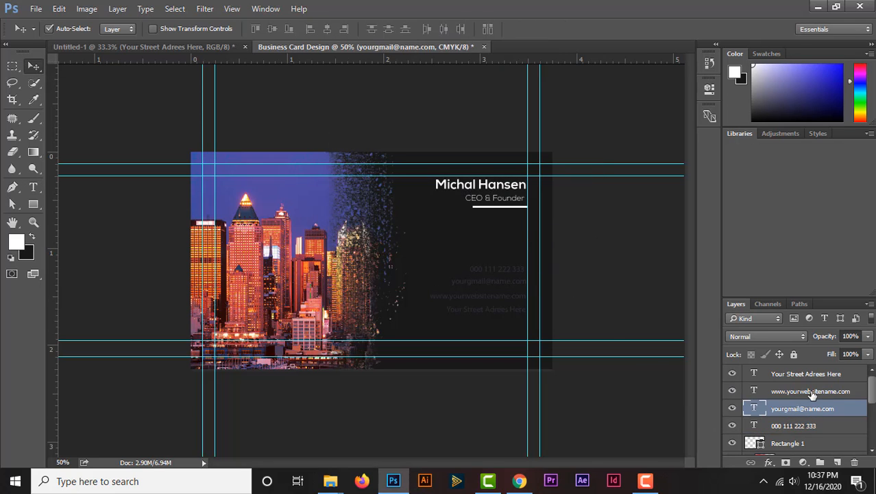
ctrl+click(812, 394)
ctrl+click(804, 375)
shift+click(809, 427)
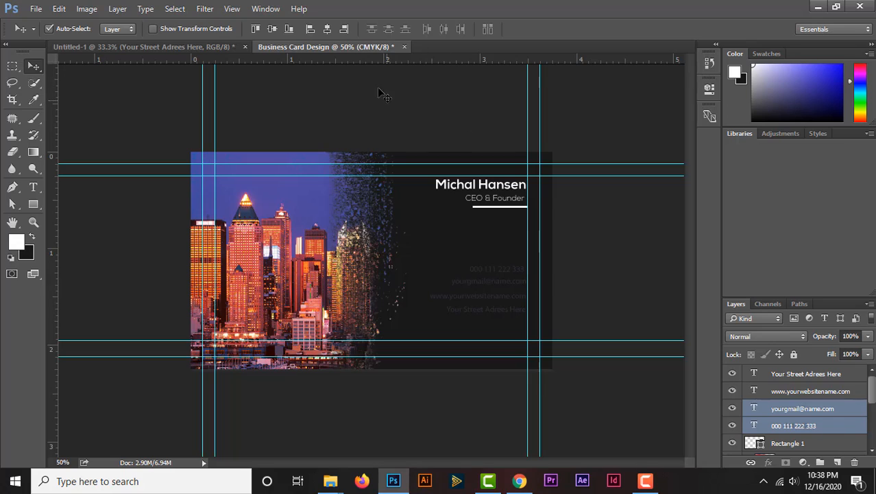
click(344, 29)
click(272, 31)
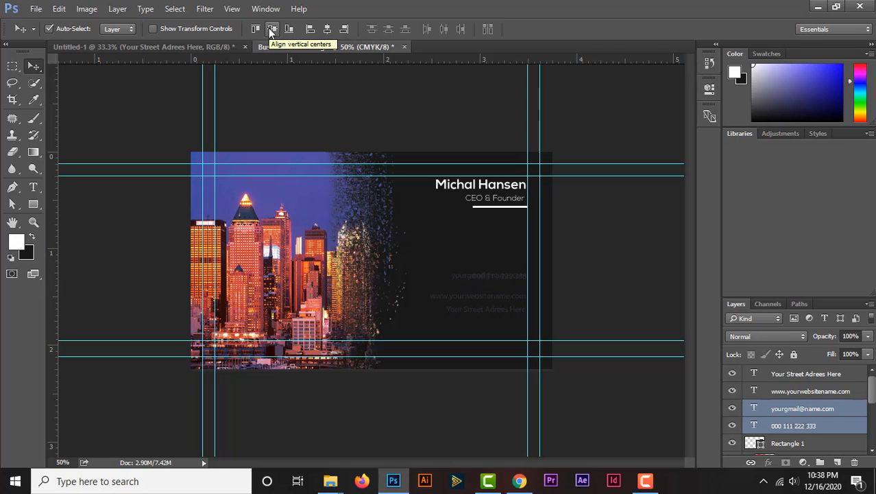
key(ctrl+z)
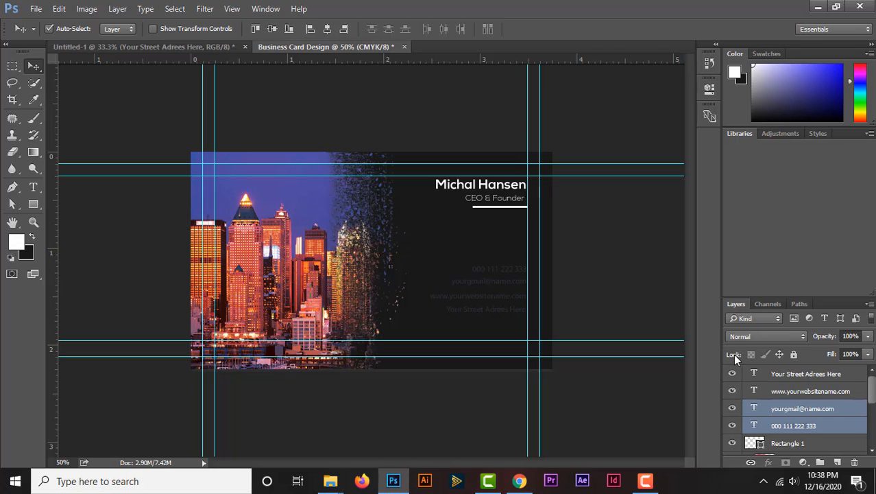
Select all four contact text layers together and distribute them with even vertical spacing.
shift+click(823, 391)
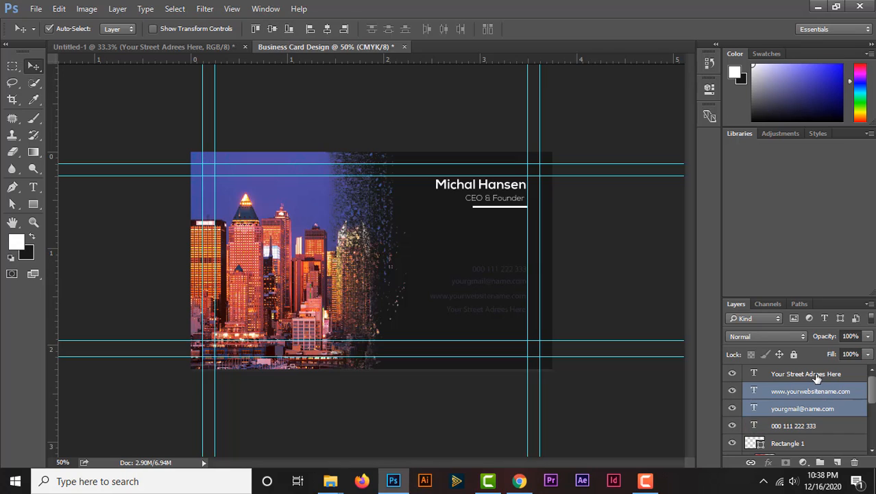
shift+click(813, 427)
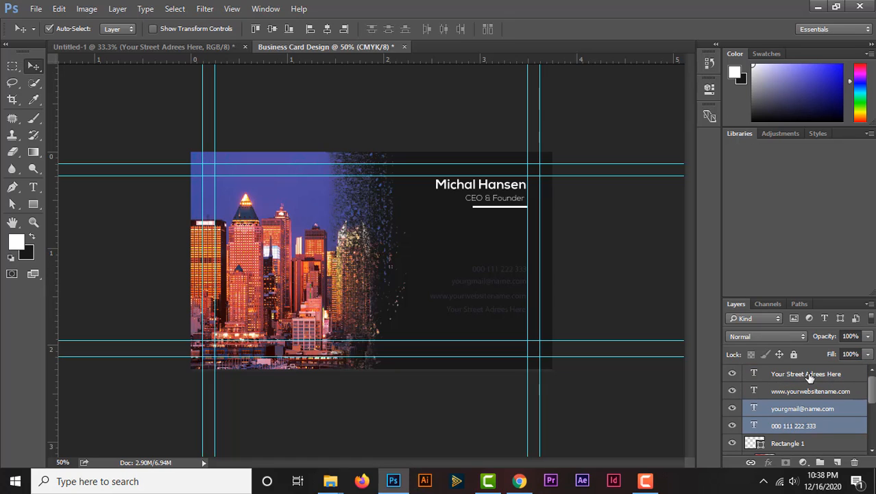
shift+click(810, 376)
click(832, 432)
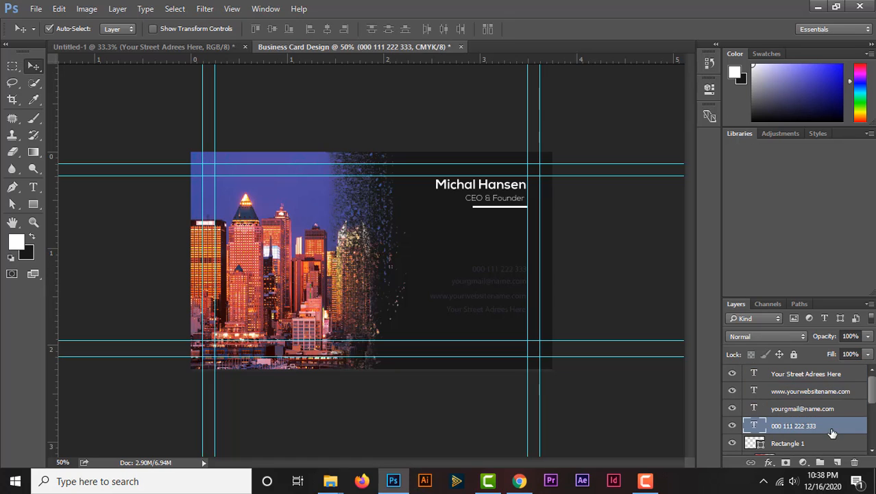
shift+click(816, 379)
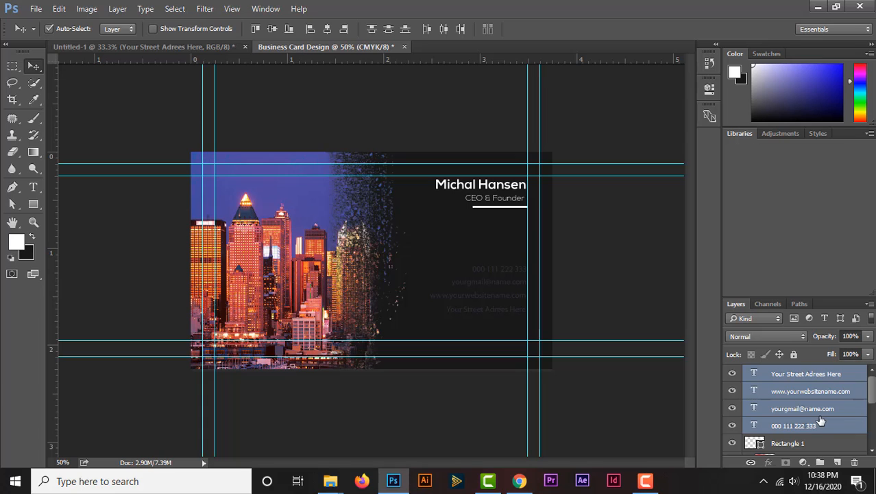
Recolor the street address text to white (ffffff).
click(15, 242)
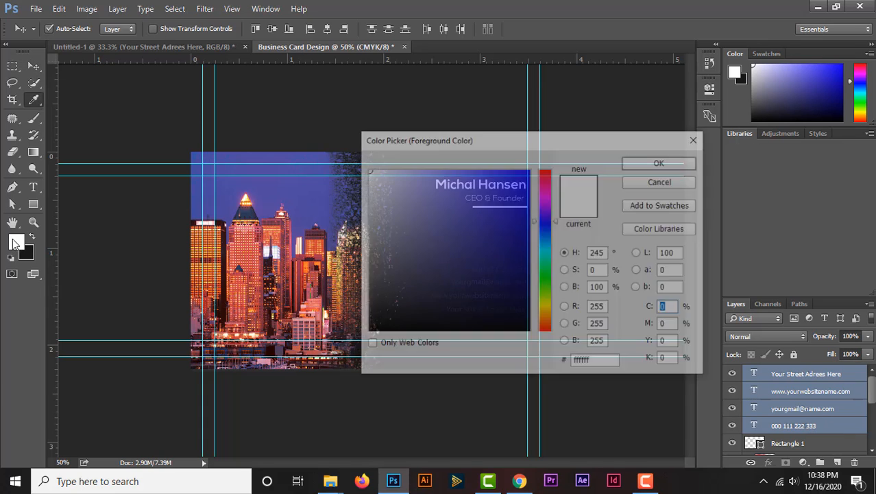
click(674, 184)
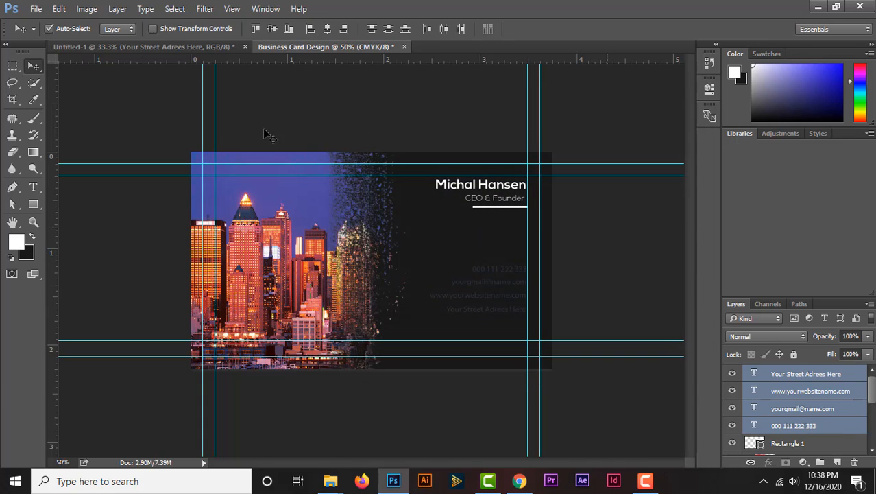
double_click(790, 375)
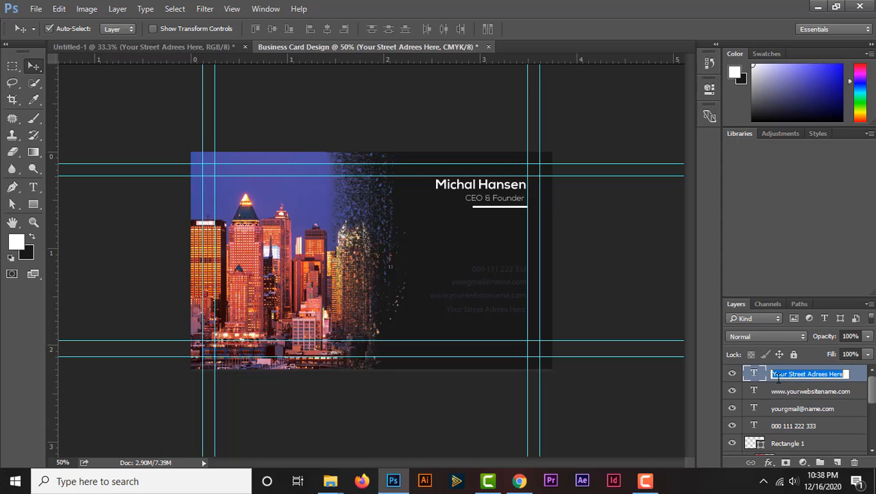
double_click(754, 373)
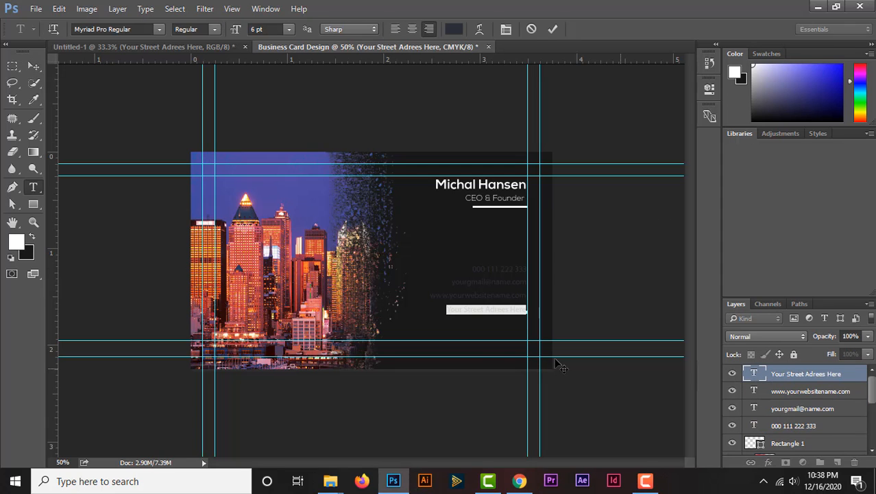
click(18, 241)
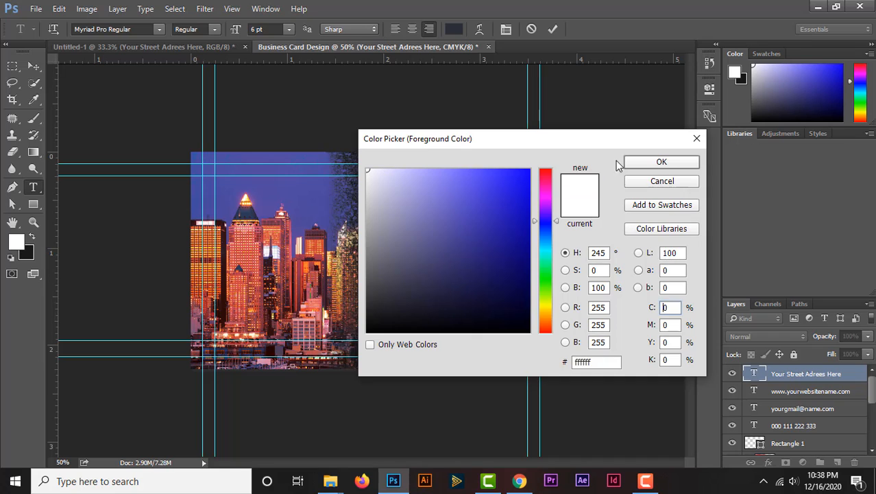
click(662, 163)
Recolor the website and e-mail text lines to white (ffffff).
double_click(755, 391)
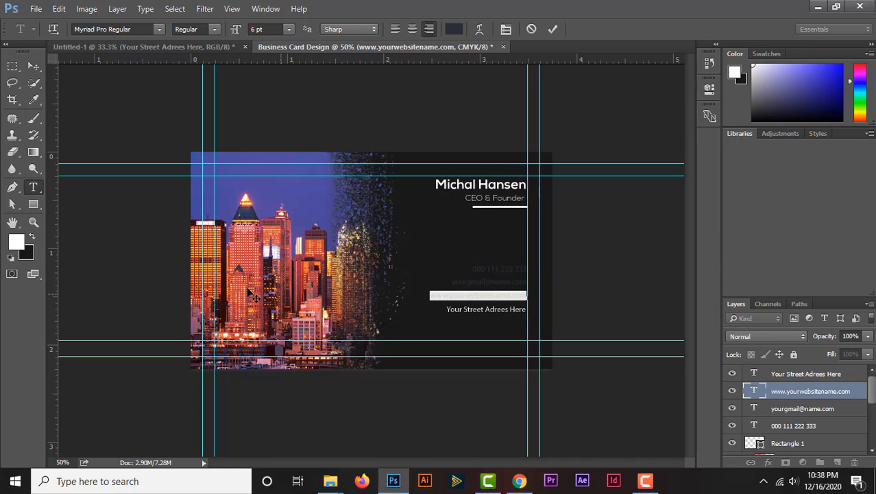
click(23, 243)
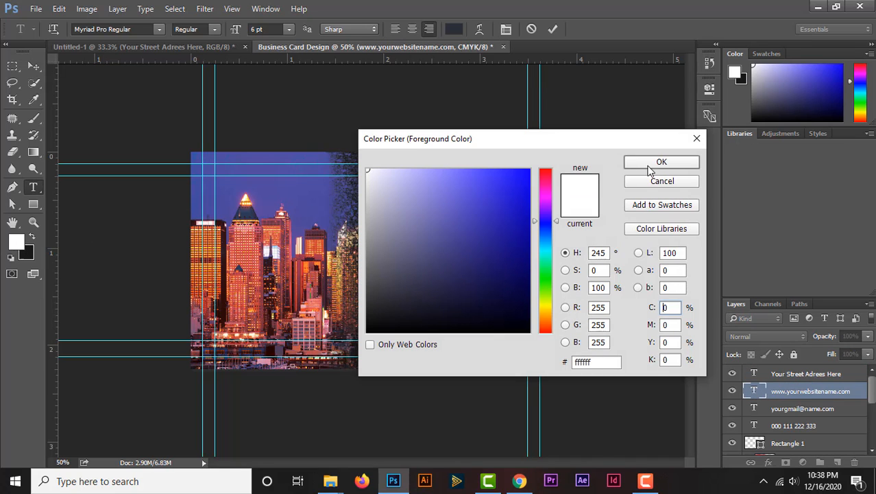
click(660, 163)
double_click(754, 409)
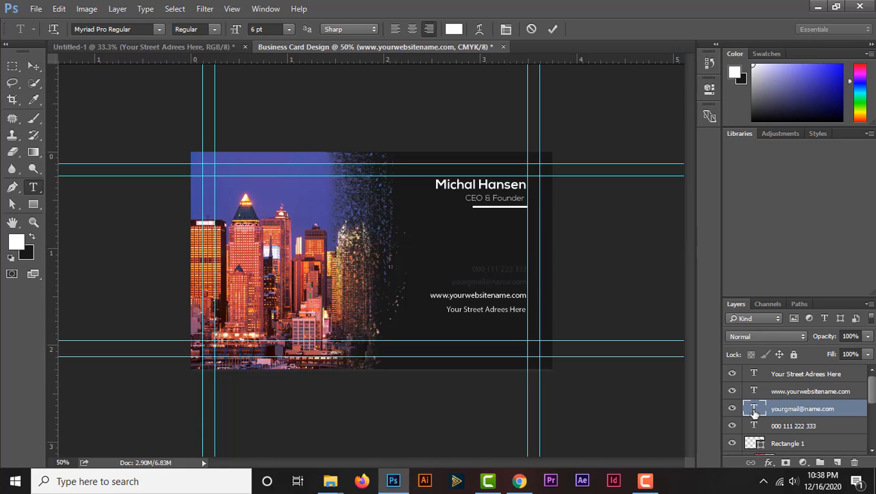
click(15, 241)
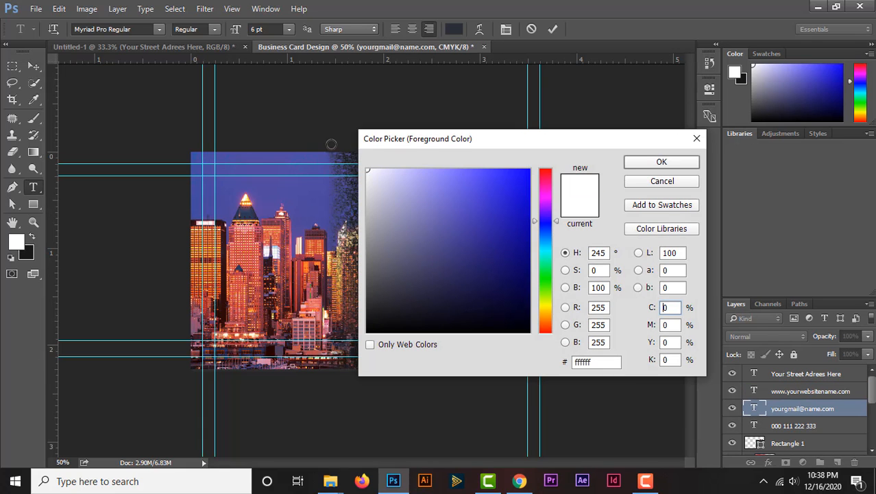
click(675, 160)
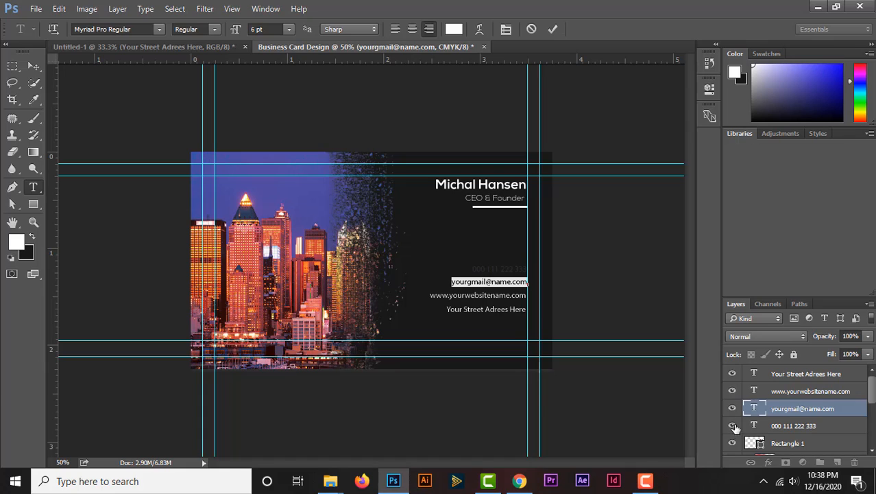
Recolor the phone number text to white (ffffff), commit the edit and deselect all layers.
double_click(754, 426)
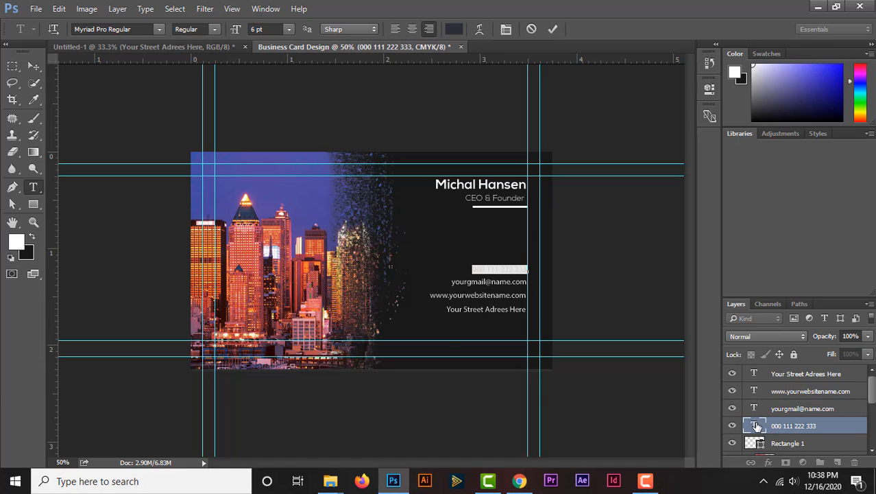
click(15, 241)
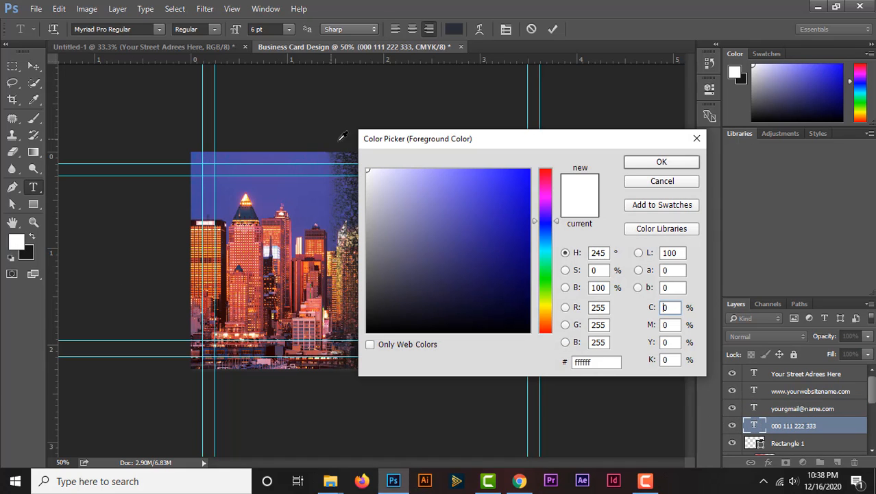
click(647, 165)
click(35, 66)
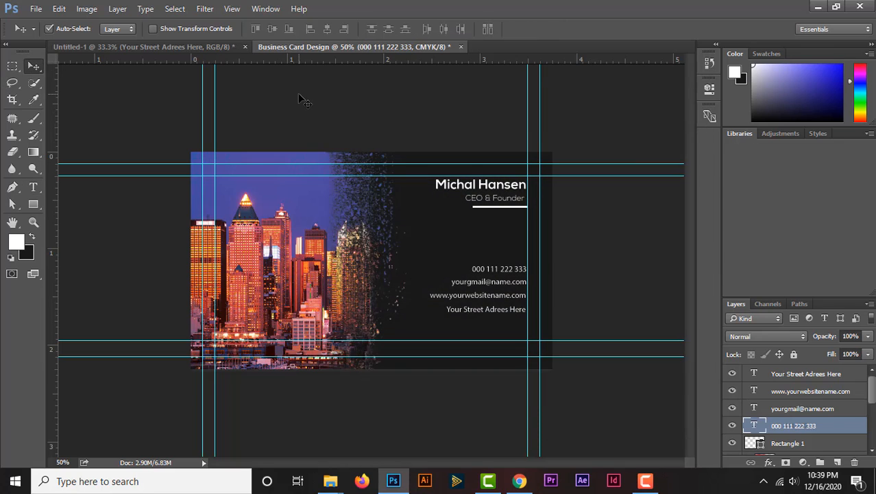
click(298, 93)
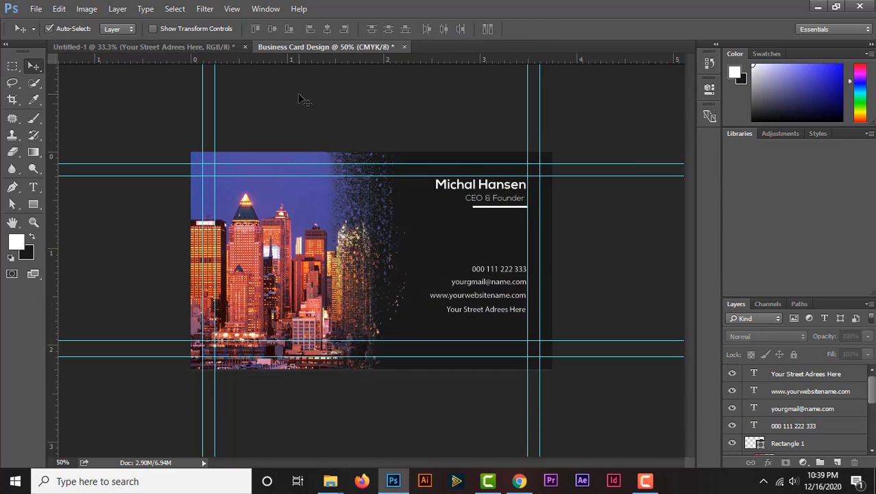
Select the four contact text layers together and nudge them straight down to just above the lower inner guide.
click(799, 429)
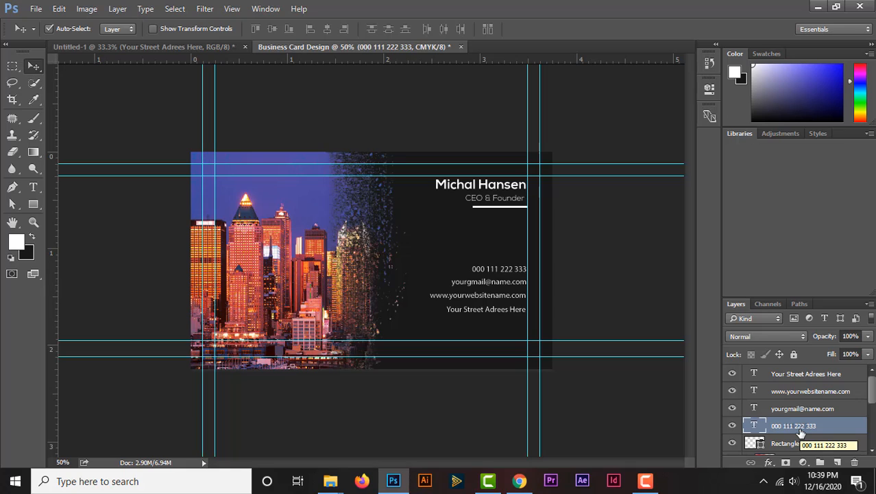
shift+click(819, 375)
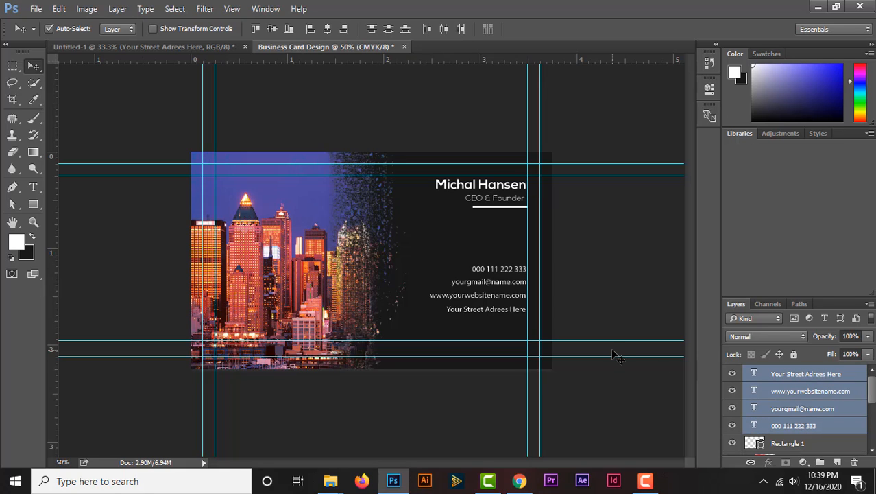
key(Down)
key(Down)
key(Down)
key(Down)
key(Down)
key(Down)
key(Down)
key(Down)
key(Down)
key(Down)
key(Down)
key(Down)
key(Down)
key(Down)
key(Down)
key(Down)
key(Down)
key(Down)
key(Down)
key(Down)
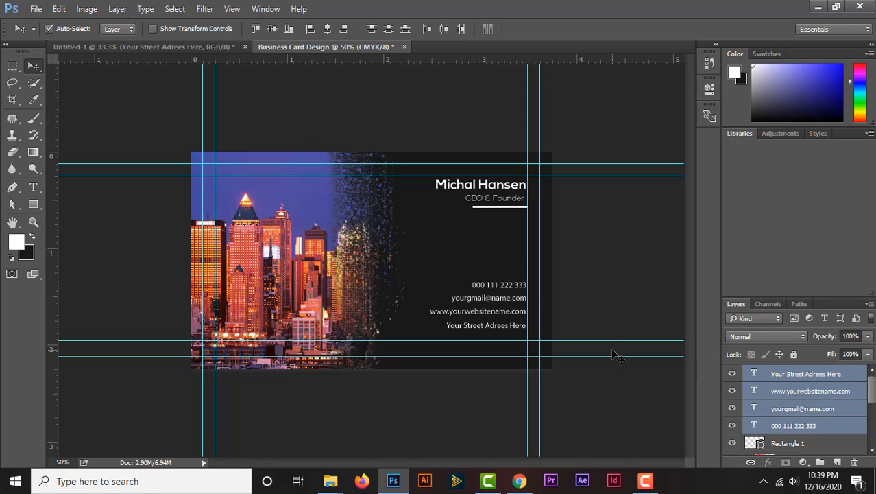
key(Down)
key(Down)
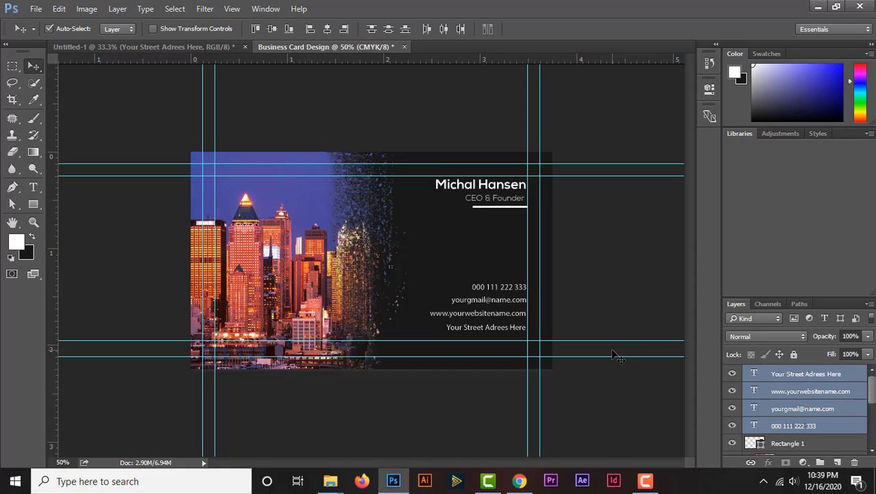
key(Down)
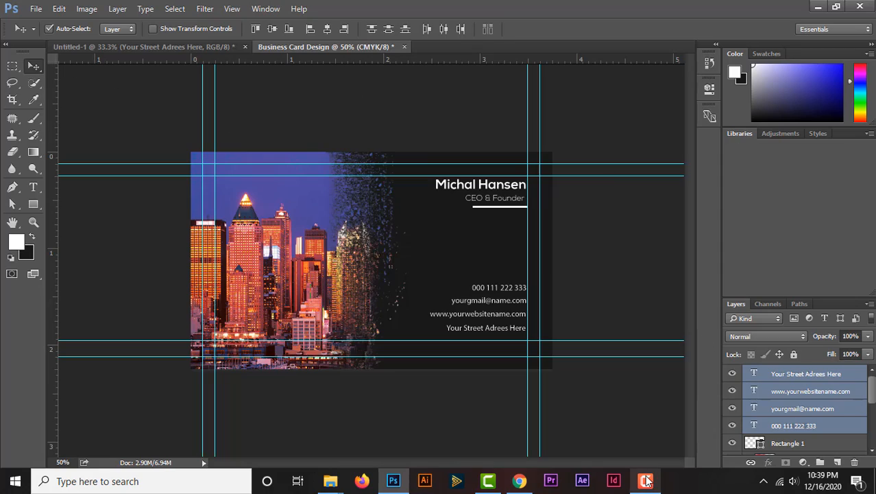
click(646, 481)
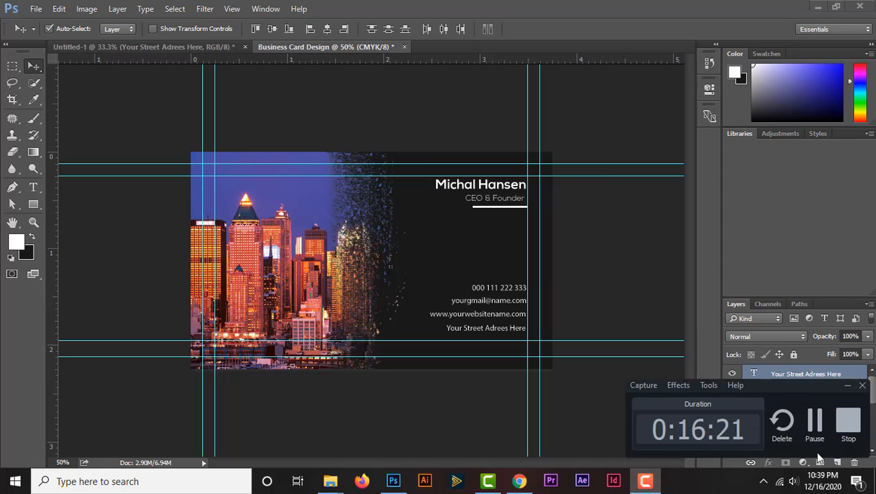
click(849, 421)
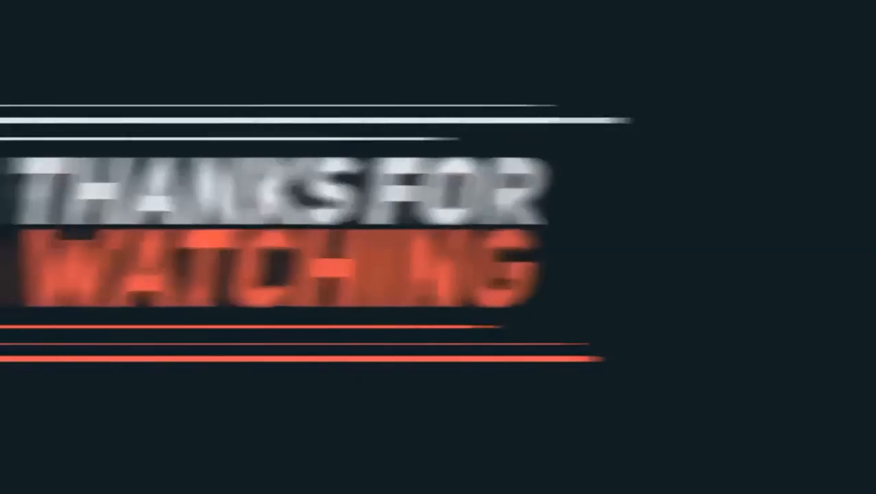